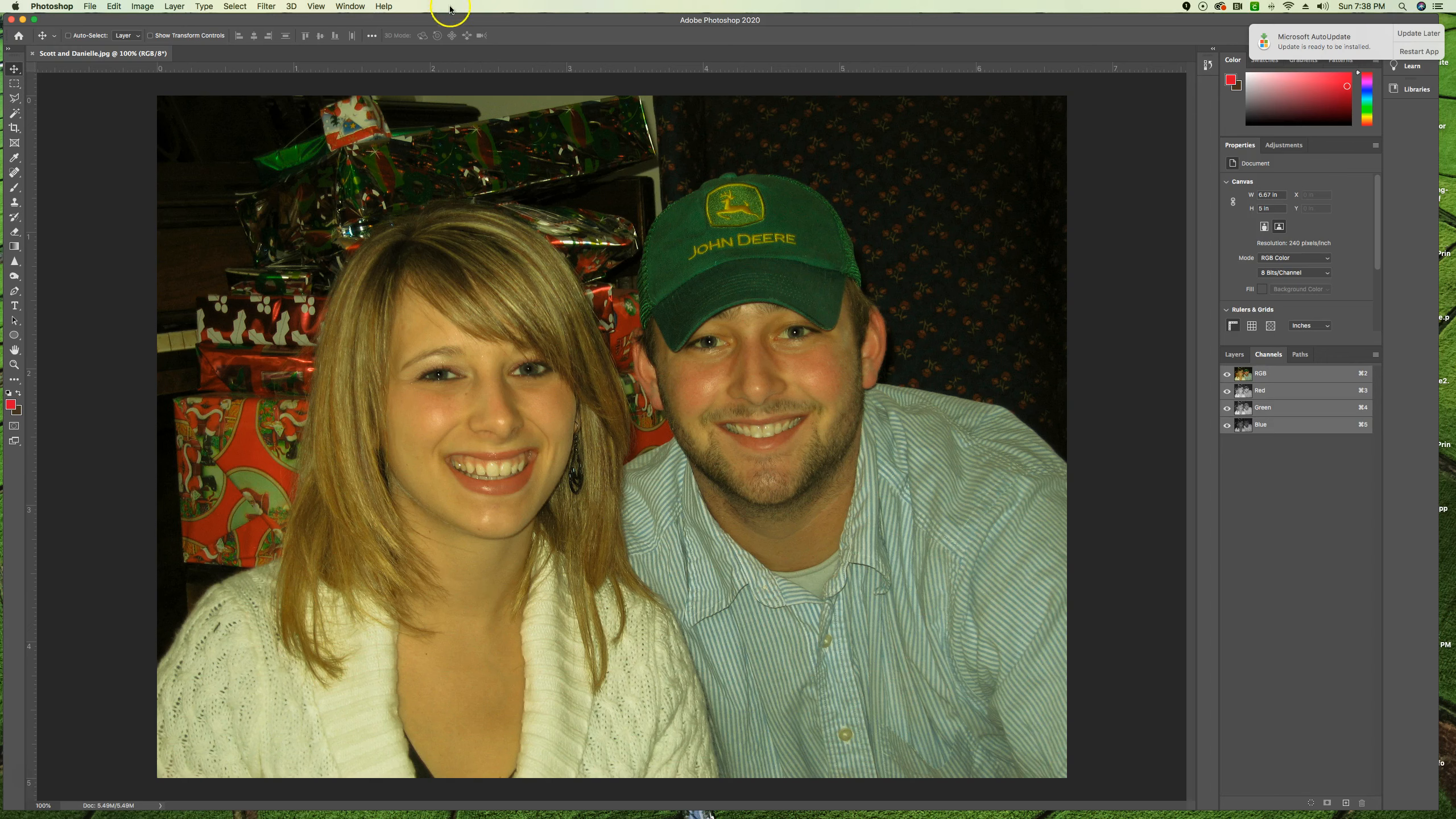
Examine the photo's histogram as a floating display in All Channels View, and close it.
{"action": "left_click", "coordinate": [351, 7]}
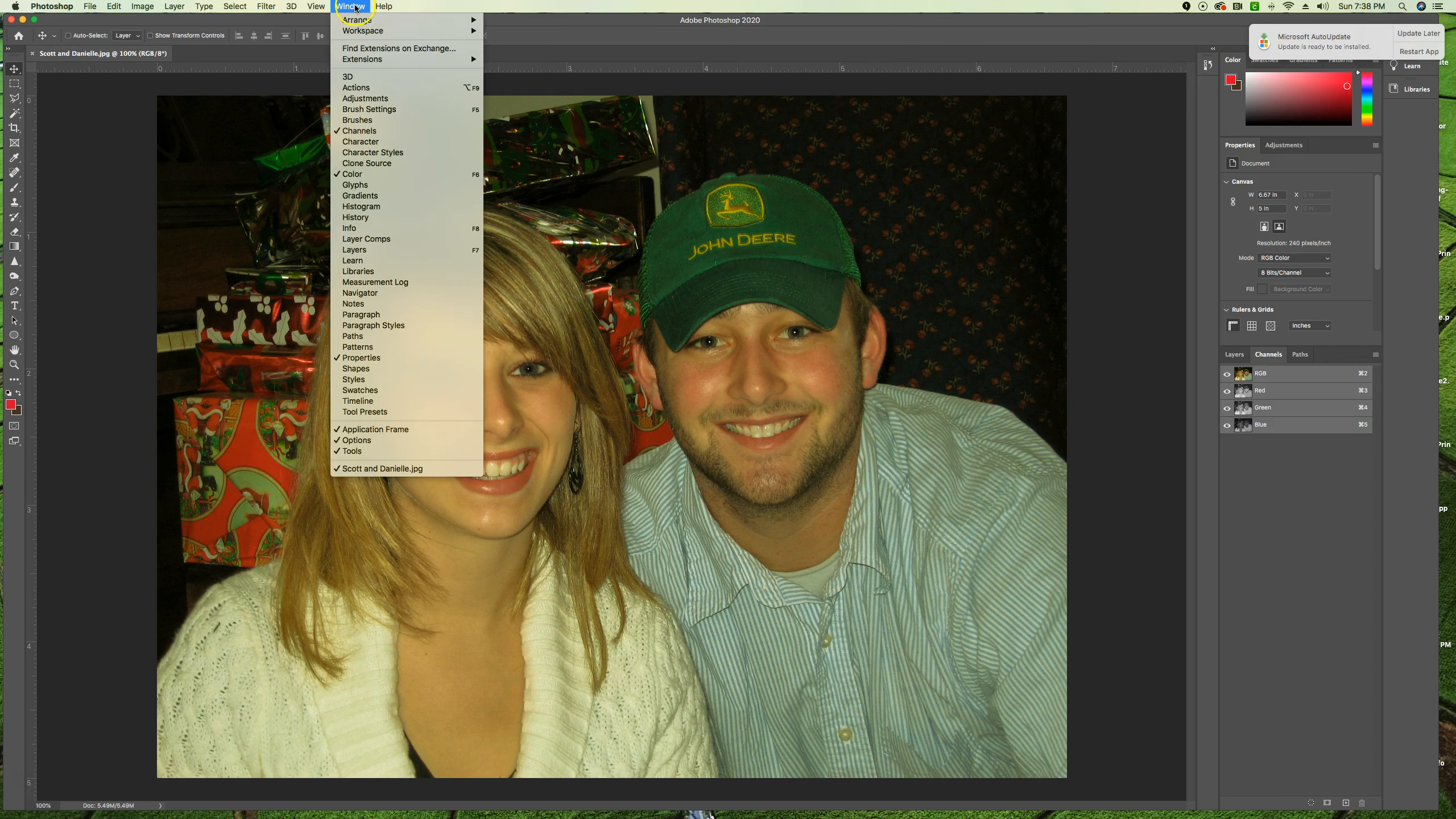
{"action": "left_click", "coordinate": [375, 212]}
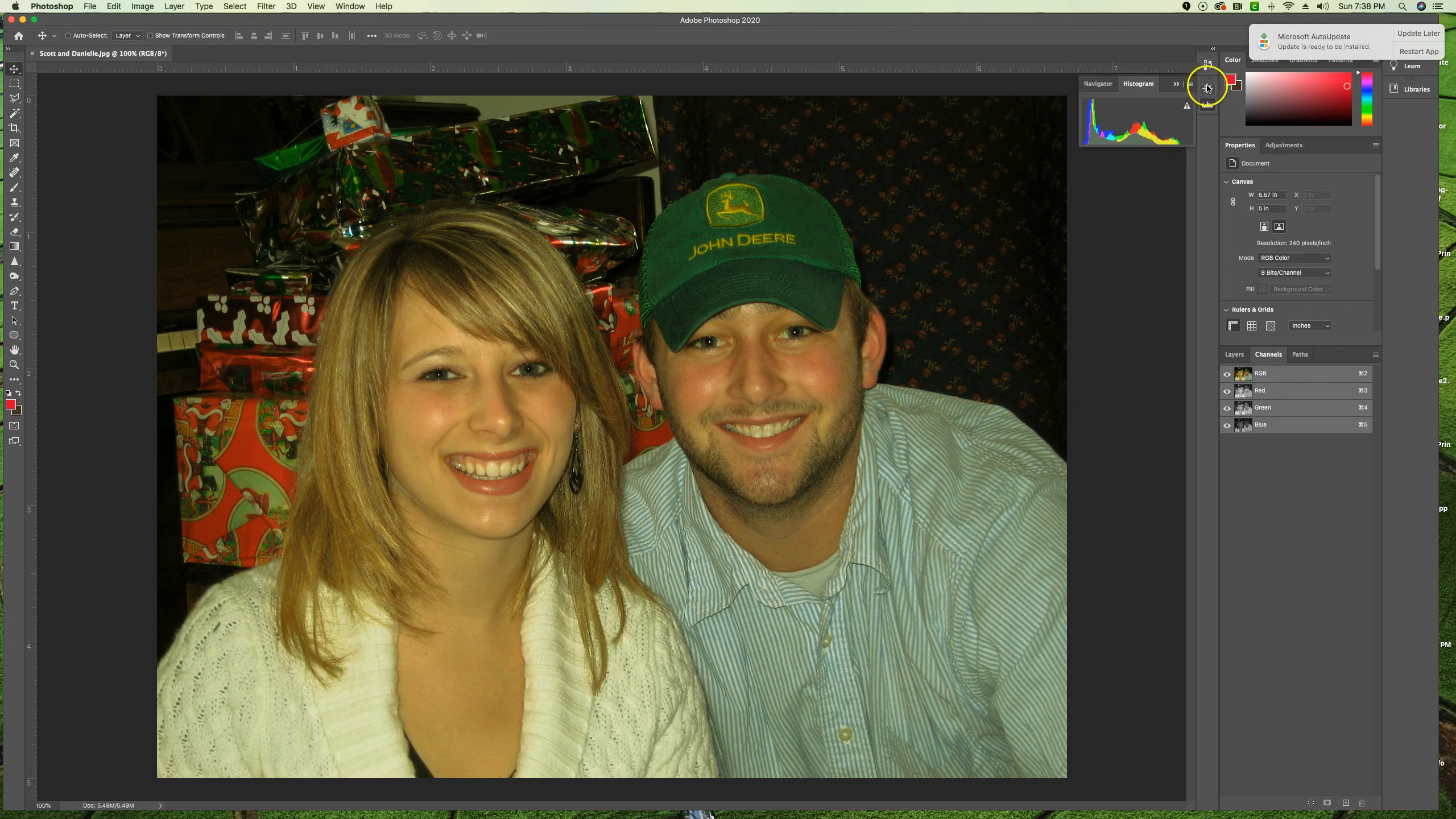
{"action": "left_click_drag", "start_coordinate": [1158, 83], "coordinate": [1038, 253]}
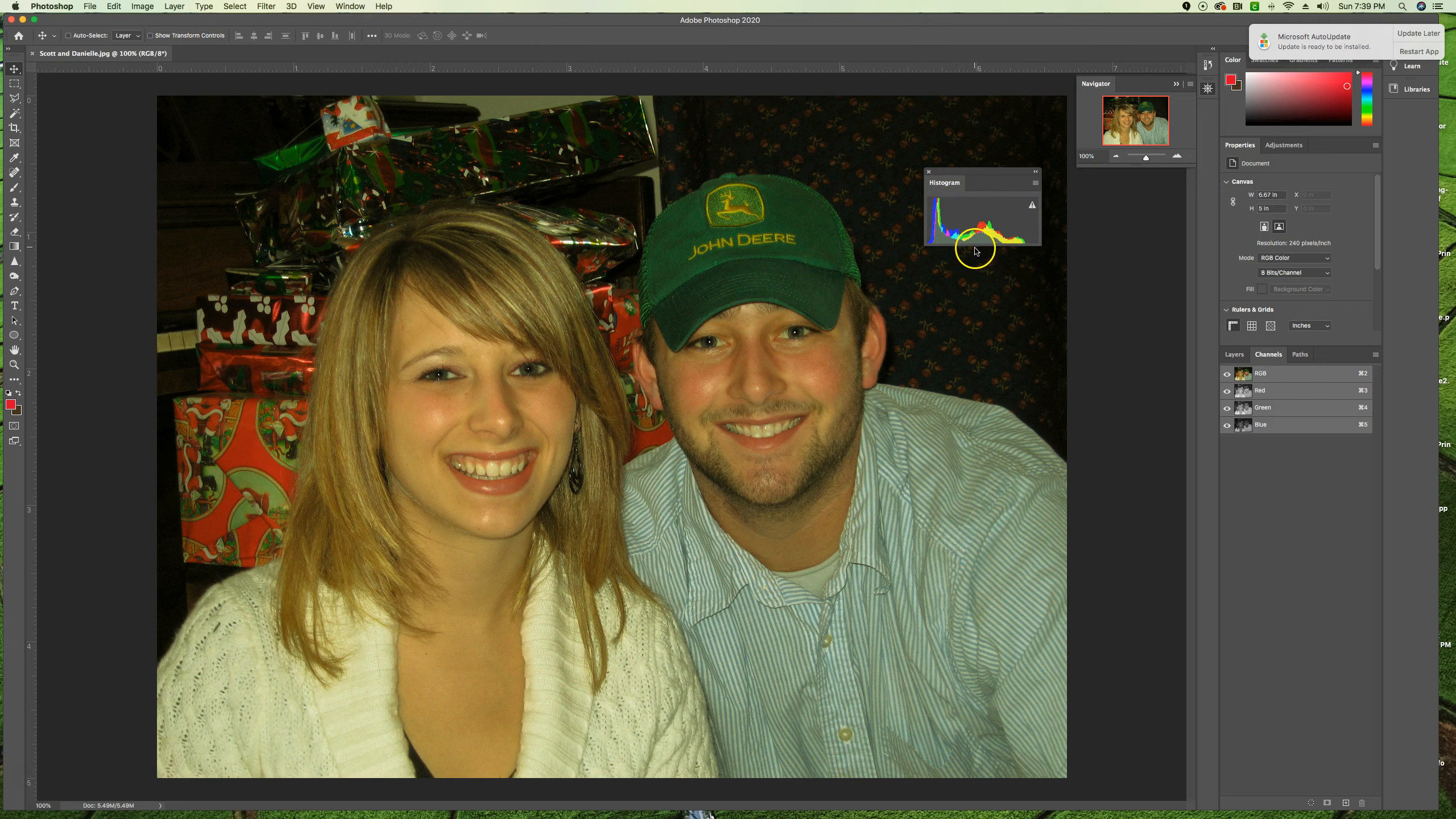
{"action": "left_click", "coordinate": [1037, 184]}
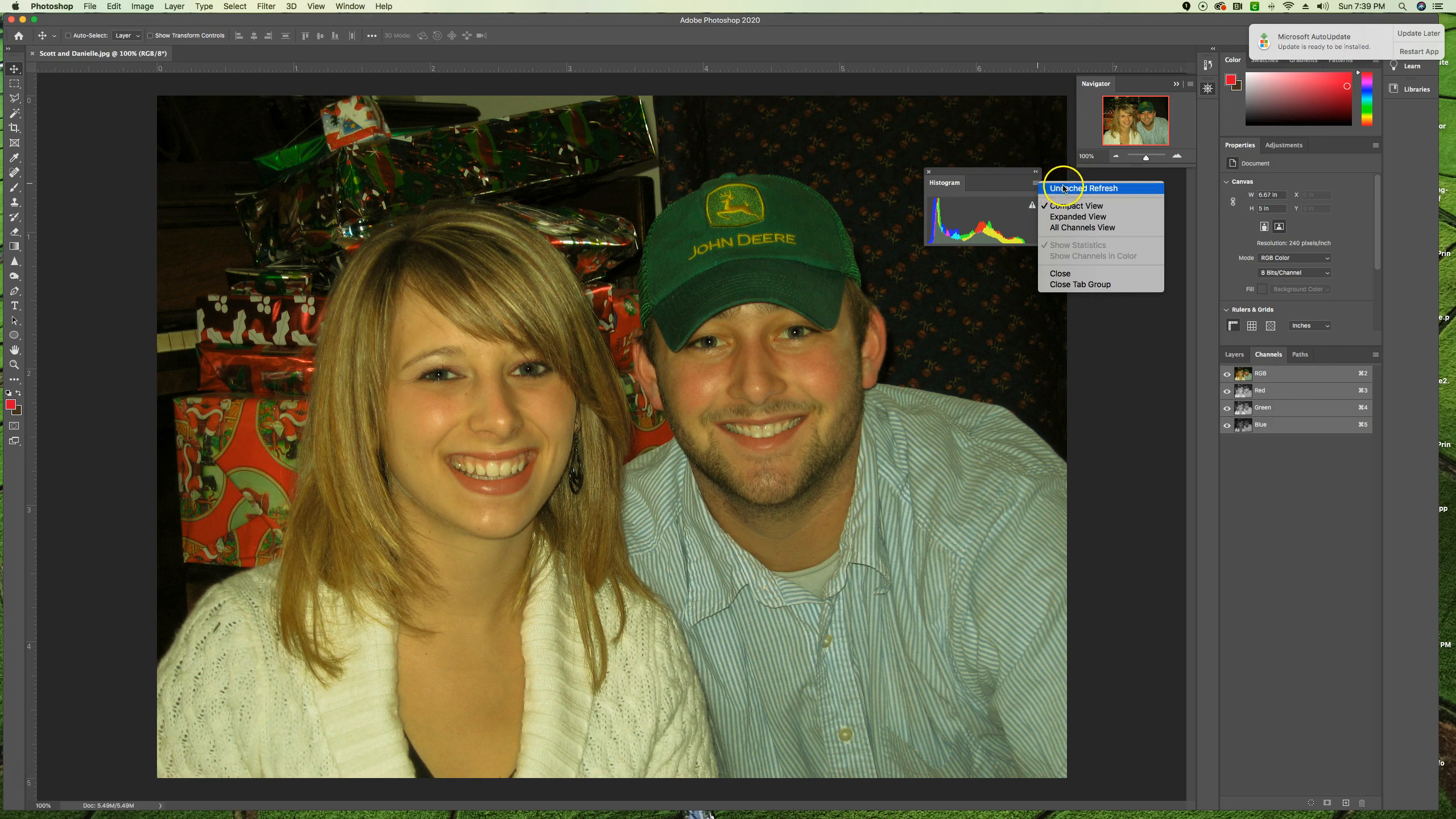
{"action": "left_click", "coordinate": [1065, 228]}
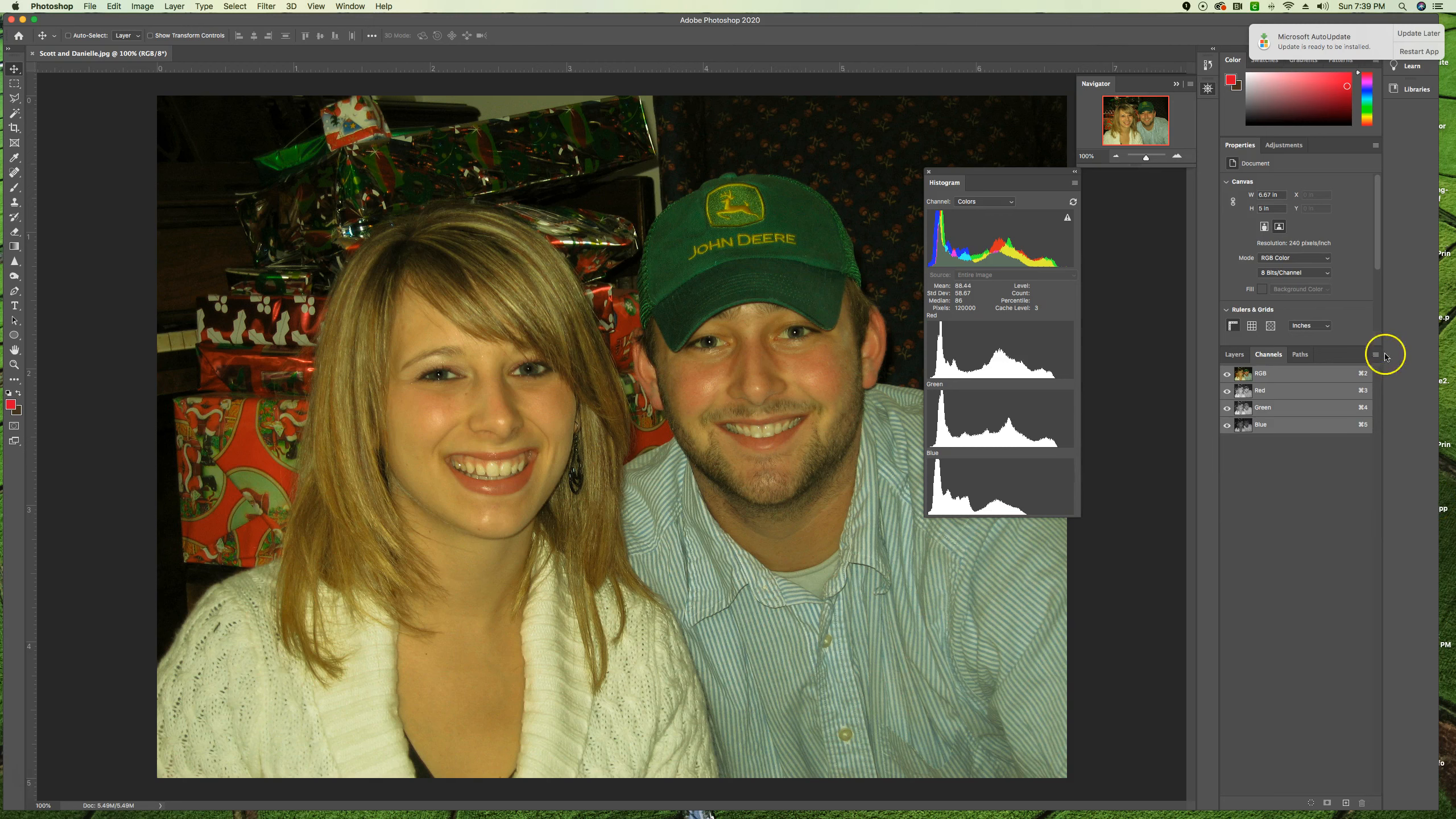
{"action": "left_click", "coordinate": [929, 174]}
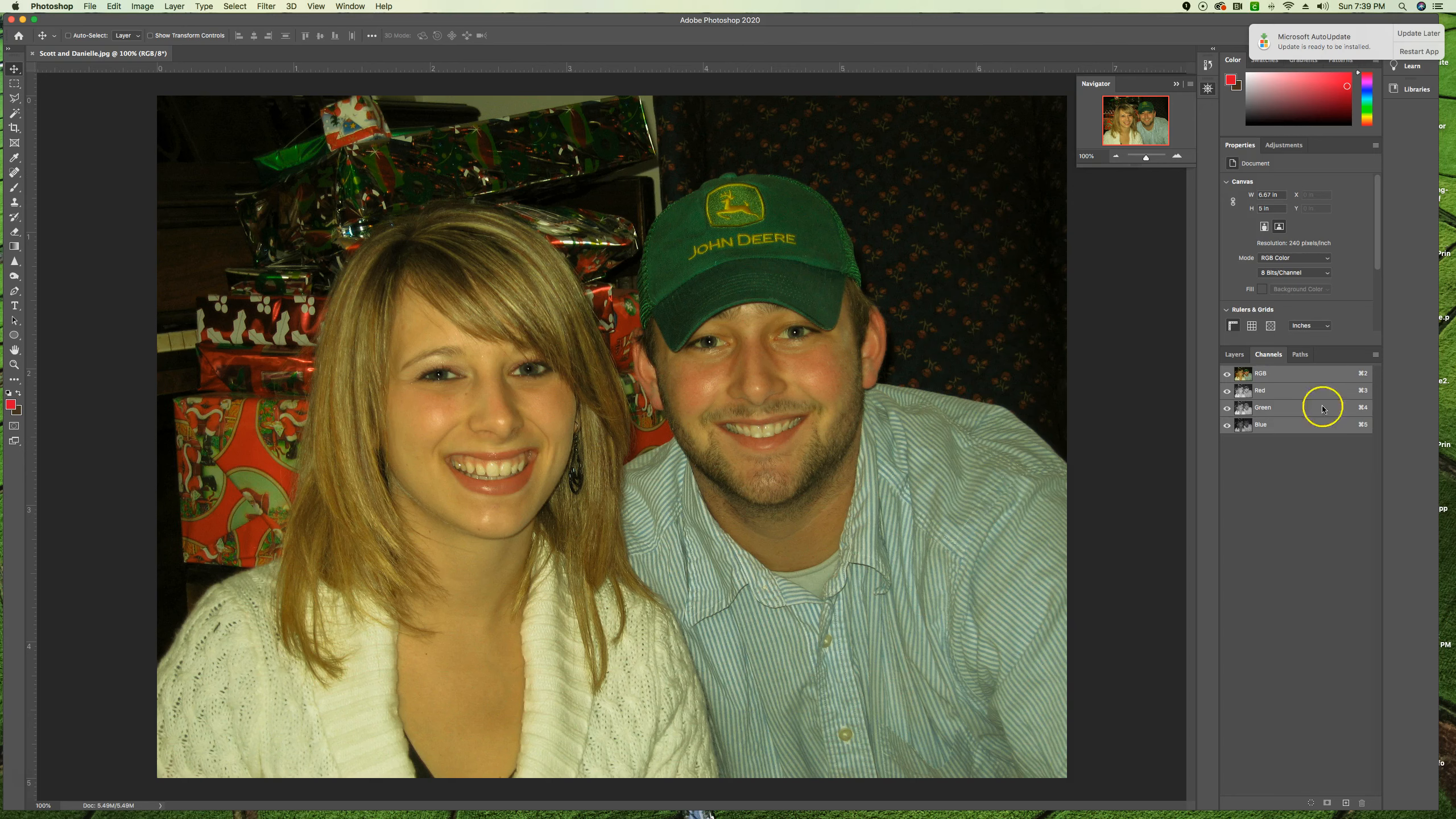
Add a Color Balance adjustment layer above the Background and keep its tone on Midtones.
{"action": "left_click", "coordinate": [1234, 354]}
{"action": "left_click", "coordinate": [1235, 355]}
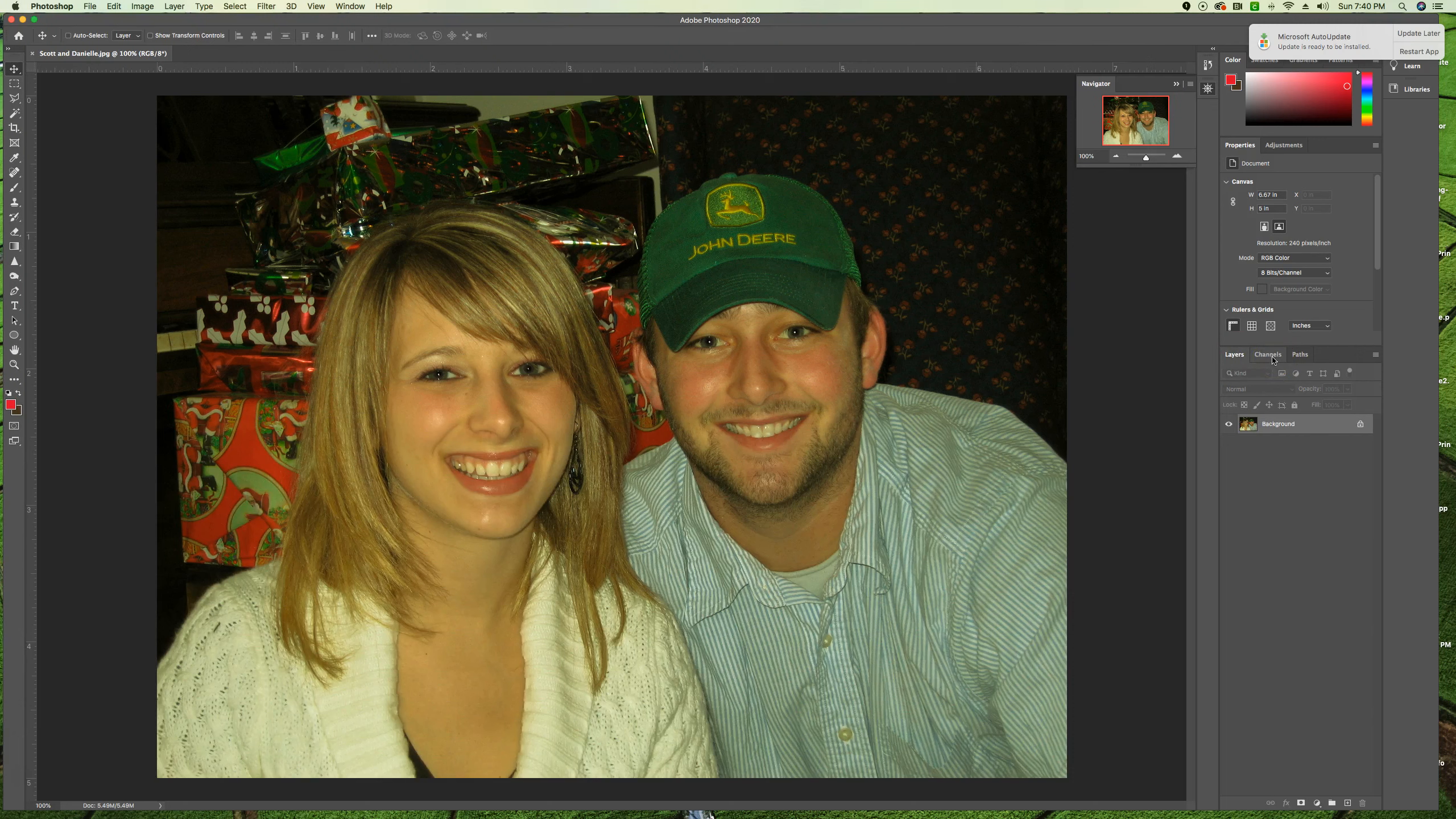
{"action": "left_click", "coordinate": [1317, 802]}
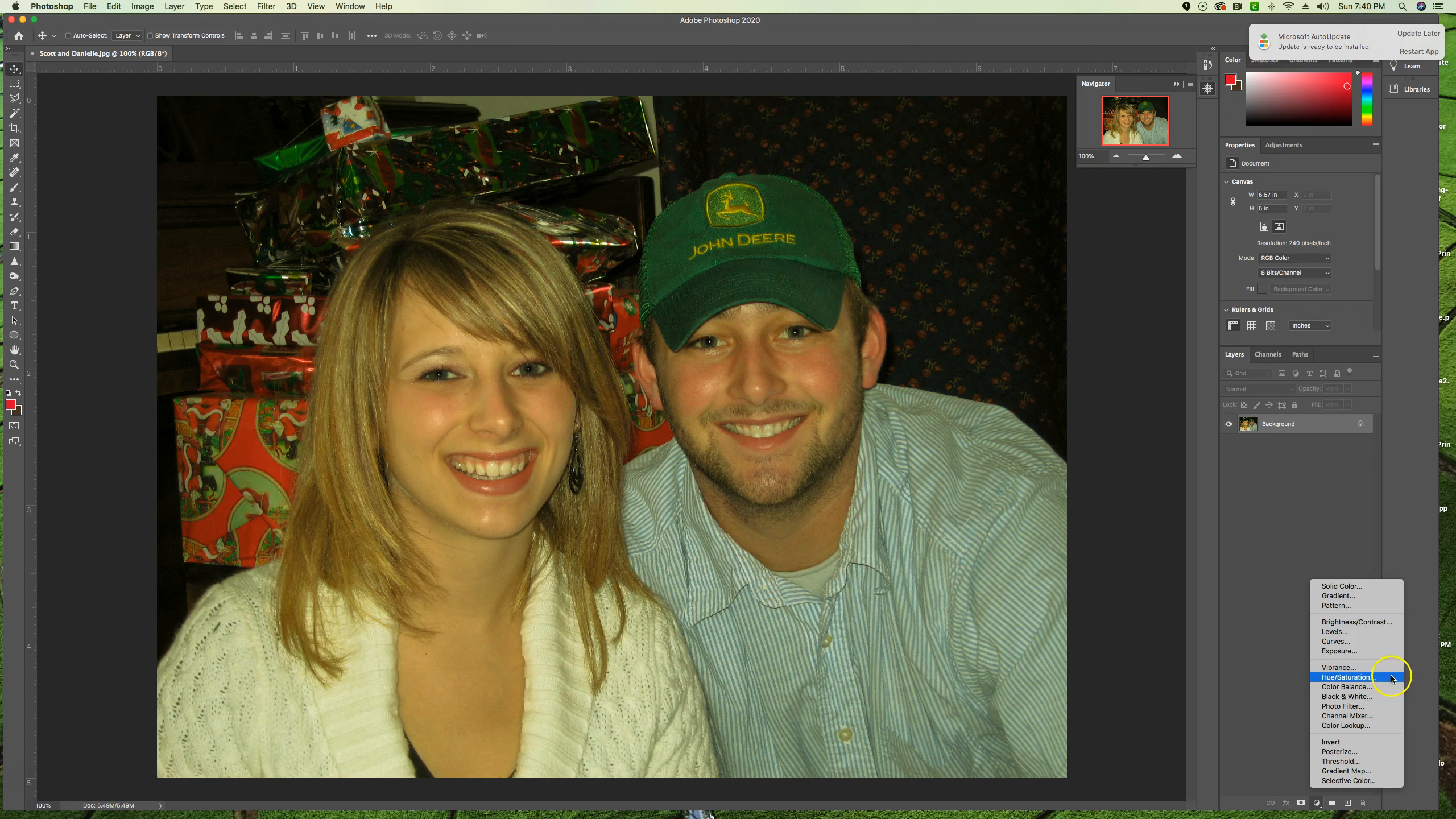
{"action": "left_click", "coordinate": [1377, 687]}
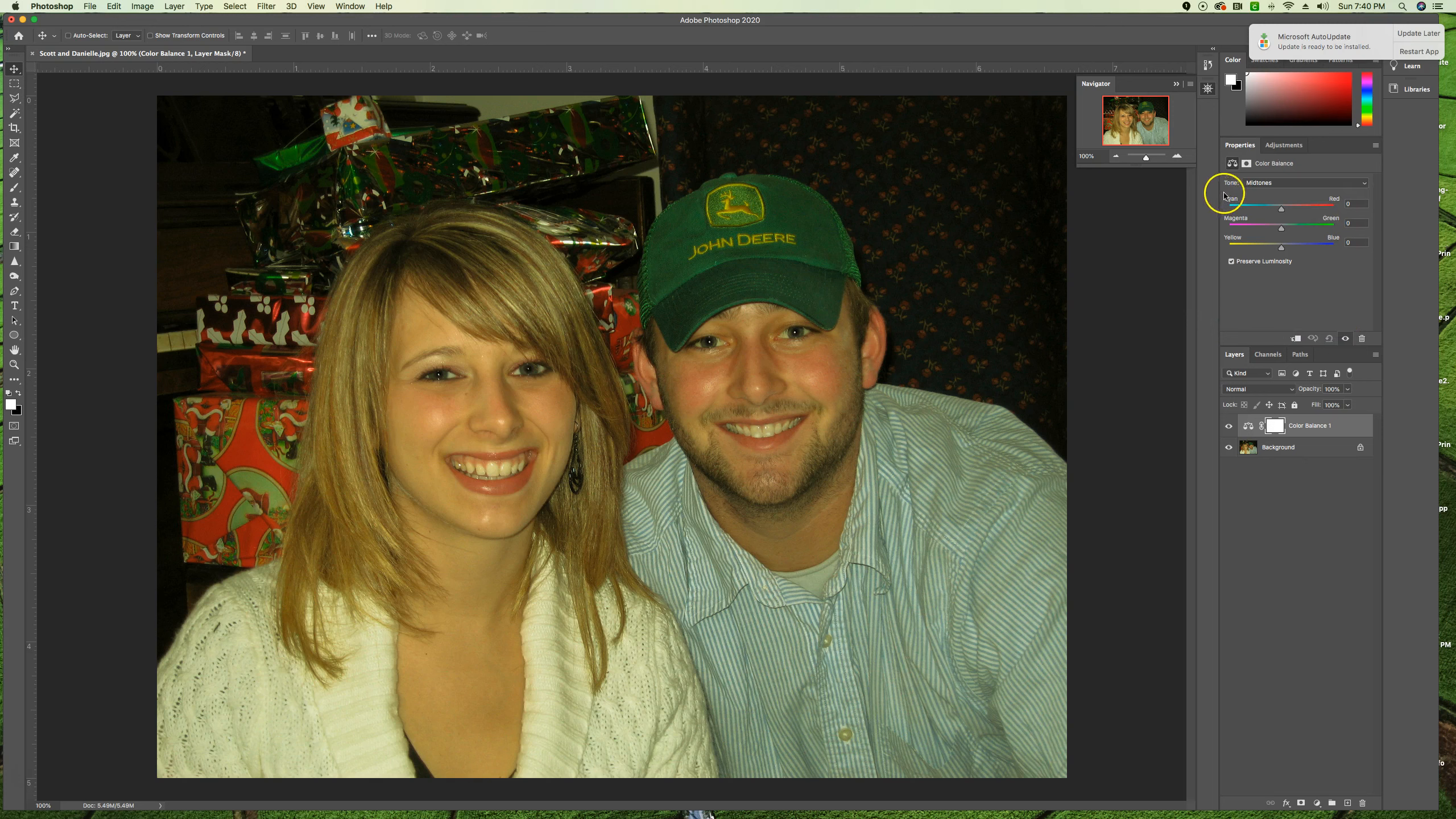
{"action": "left_click", "coordinate": [1252, 182]}
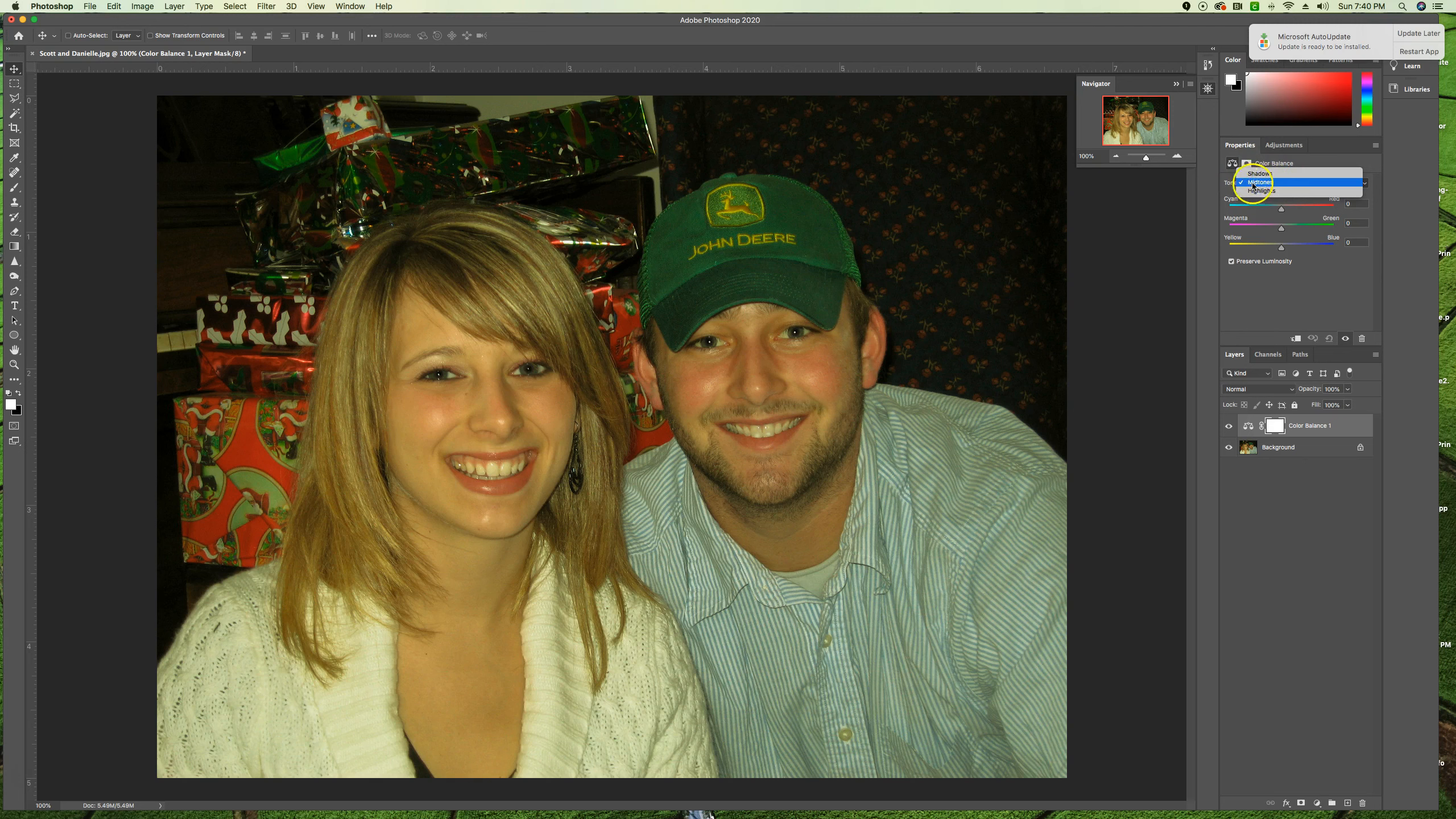
{"action": "left_click", "coordinate": [1258, 183]}
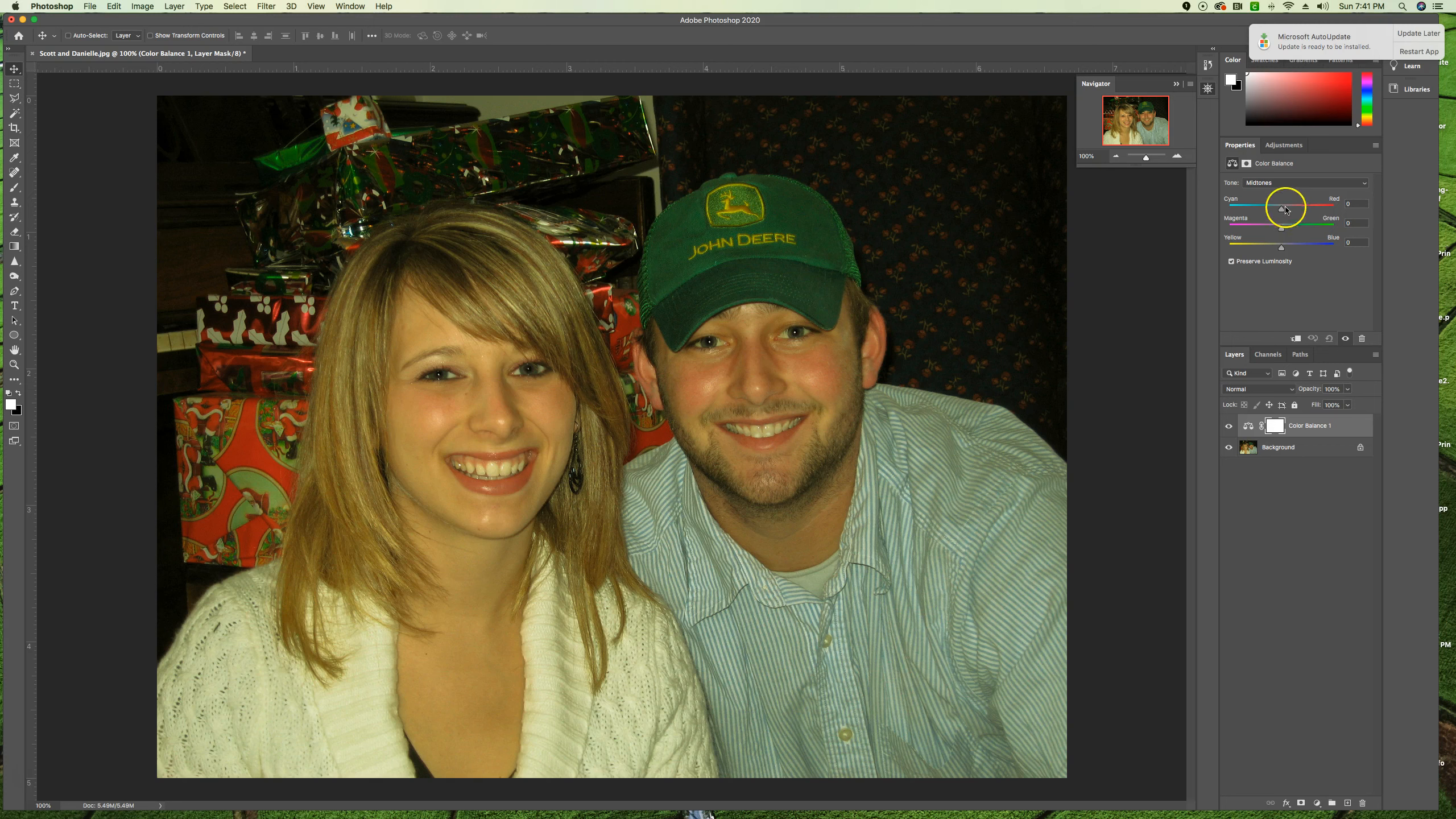
Shift the midtone color balance to about -9 toward magenta and about +28 toward blue.
{"action": "mouse_move", "coordinate": [1283, 210]}
{"action": "left_mouse_down"}
{"action": "mouse_move", "coordinate": [1310, 211]}
{"action": "mouse_move", "coordinate": [1256, 210]}
{"action": "mouse_move", "coordinate": [1288, 211]}
{"action": "mouse_move", "coordinate": [1282, 229]}
{"action": "mouse_move", "coordinate": [1296, 229]}
{"action": "mouse_move", "coordinate": [1266, 228]}
{"action": "left_mouse_up"}
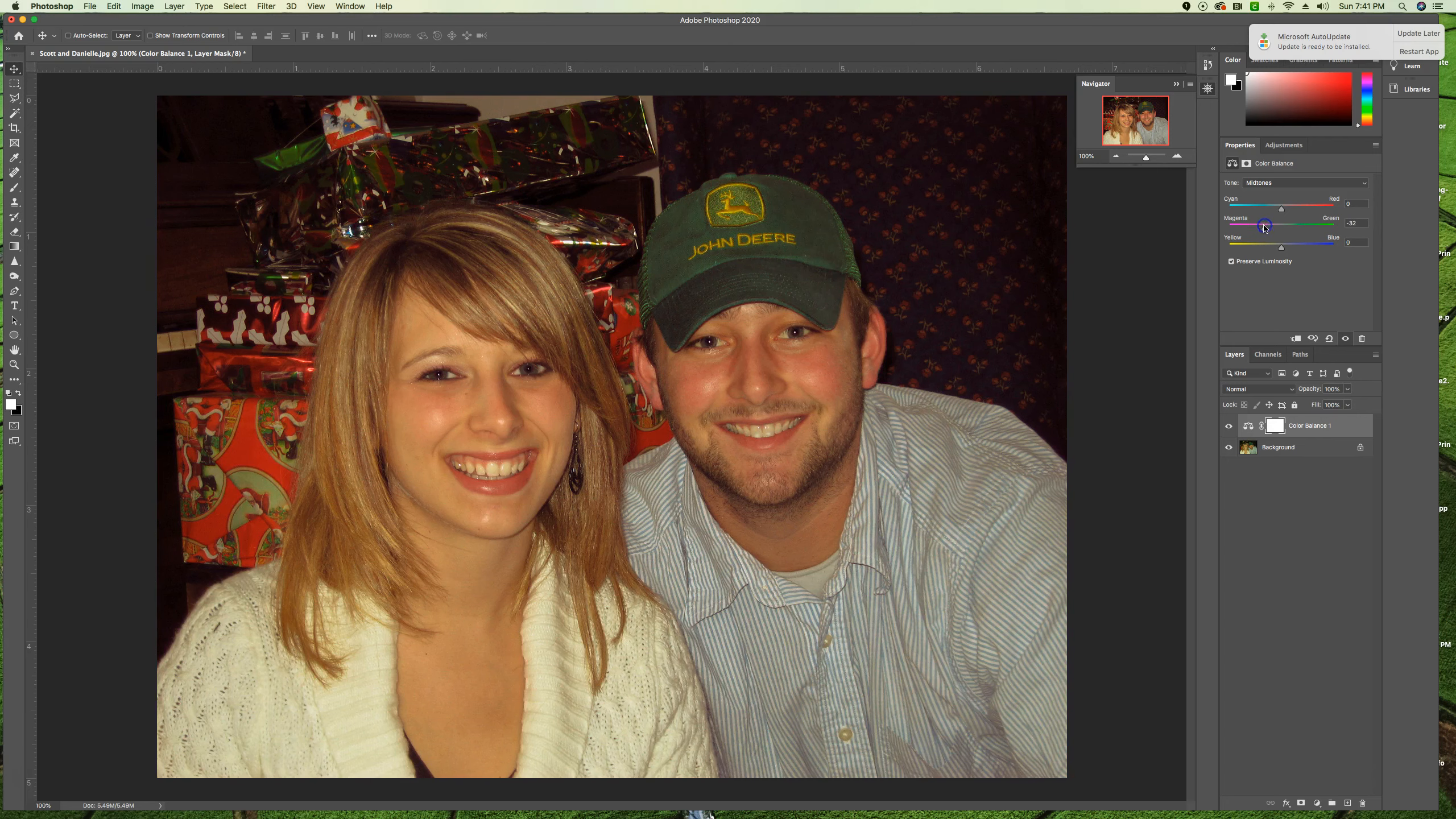
{"action": "mouse_move", "coordinate": [1282, 249]}
{"action": "left_mouse_down"}
{"action": "mouse_move", "coordinate": [1316, 249]}
{"action": "mouse_move", "coordinate": [1260, 248]}
{"action": "mouse_move", "coordinate": [1292, 248]}
{"action": "mouse_move", "coordinate": [1267, 228]}
{"action": "mouse_move", "coordinate": [1279, 230]}
{"action": "left_mouse_up"}
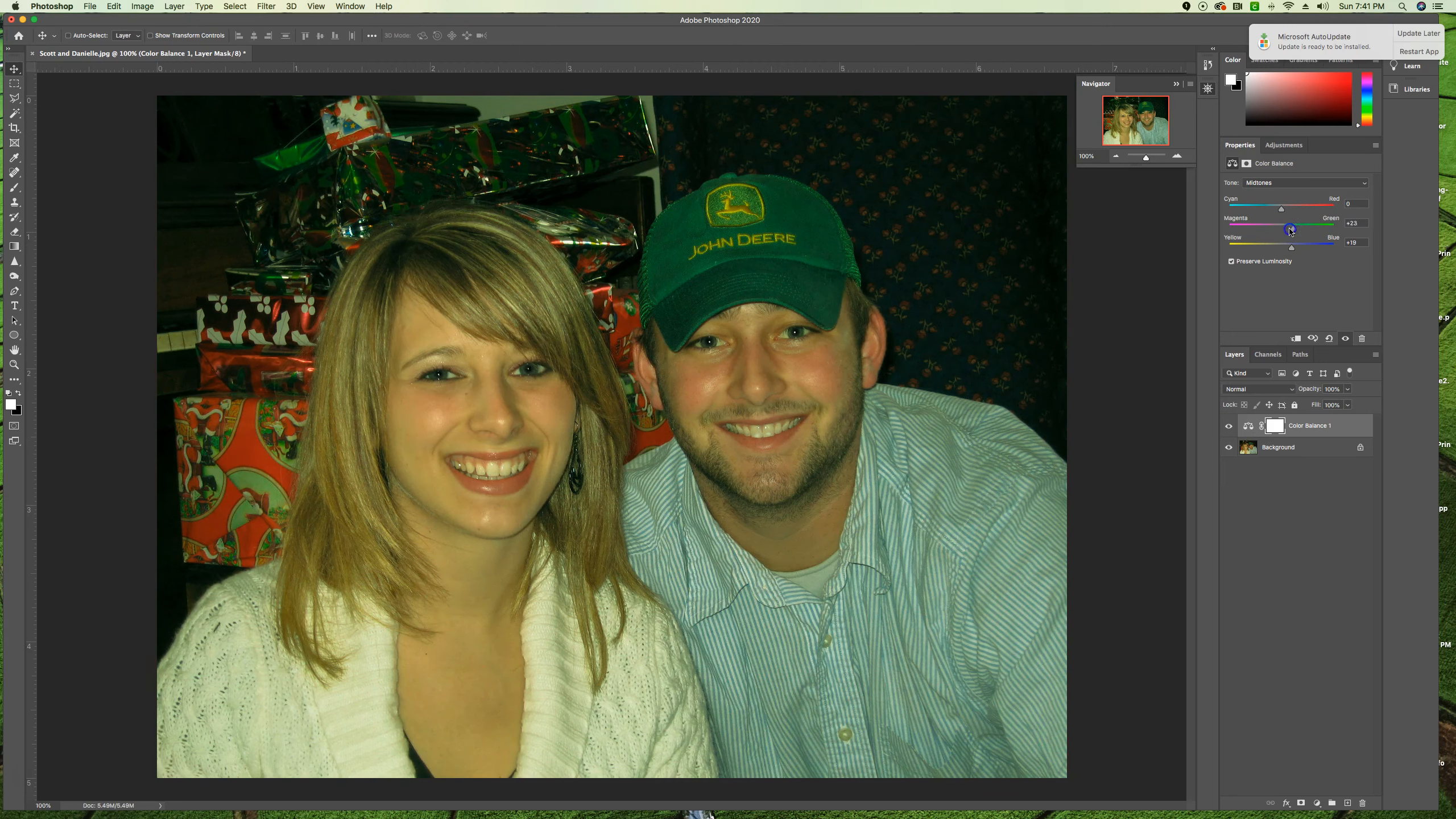
{"action": "left_click_drag", "start_coordinate": [1283, 230], "coordinate": [1295, 248]}
{"action": "left_click", "coordinate": [1283, 229]}
{"action": "left_click", "coordinate": [1371, 224]}
Compare the photo with and without Color Balance 1, leave that layer hidden, and add a Levels adjustment layer directly above the Background.
{"action": "left_click", "coordinate": [1228, 425]}
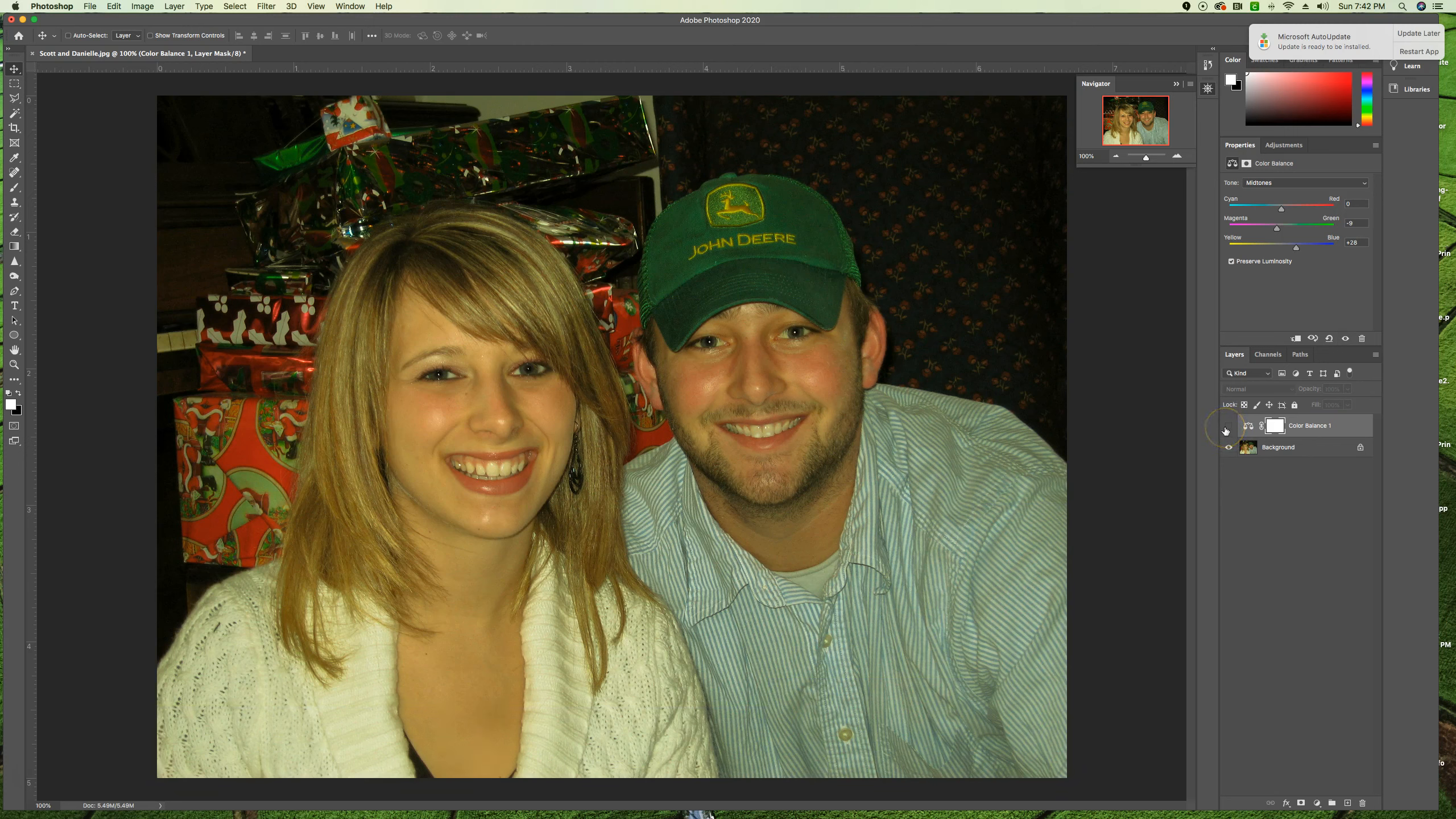
{"action": "left_click", "coordinate": [1228, 426]}
{"action": "left_click", "coordinate": [1228, 428]}
{"action": "left_click", "coordinate": [1295, 448]}
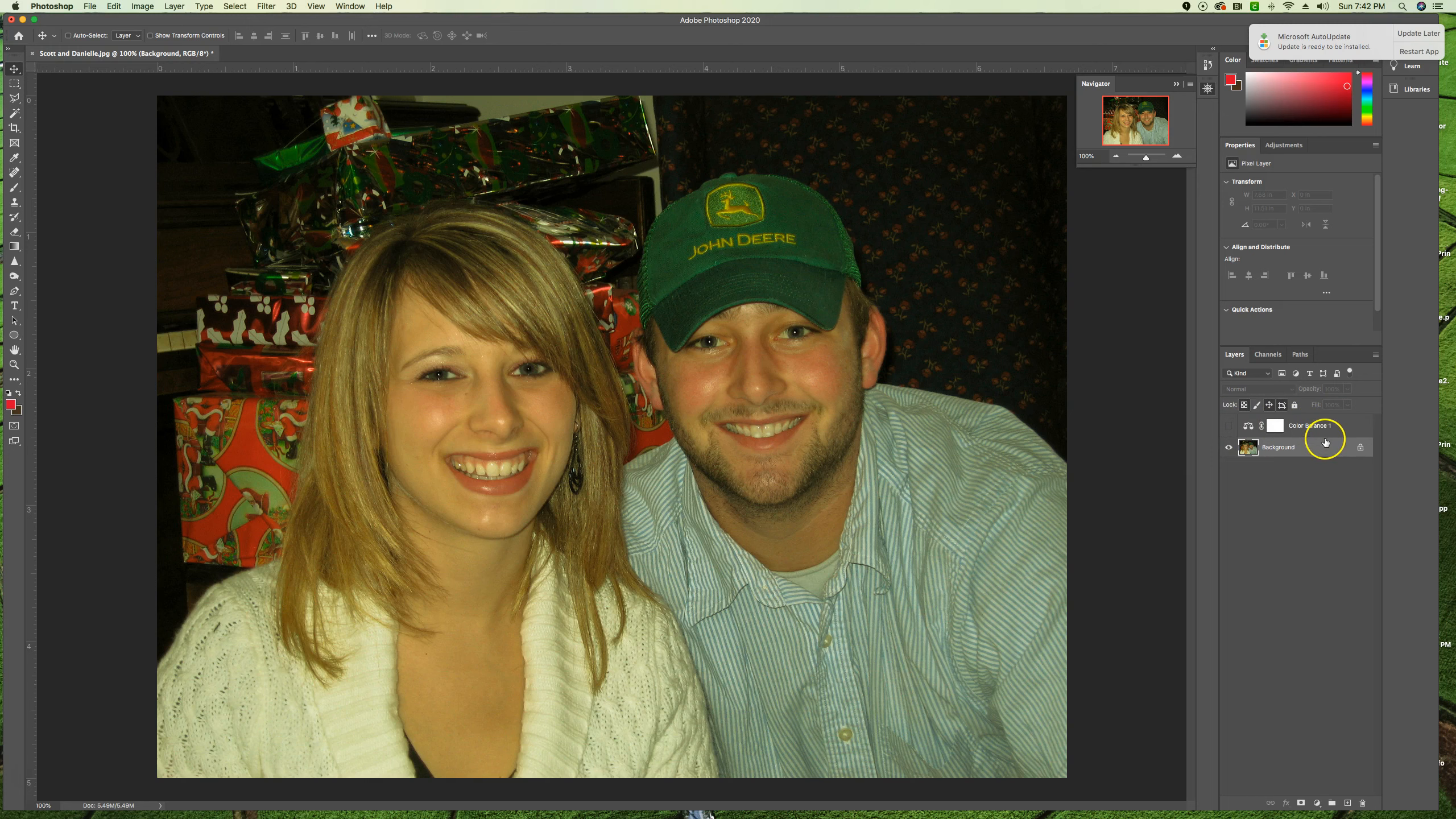
{"action": "left_click", "coordinate": [1316, 803]}
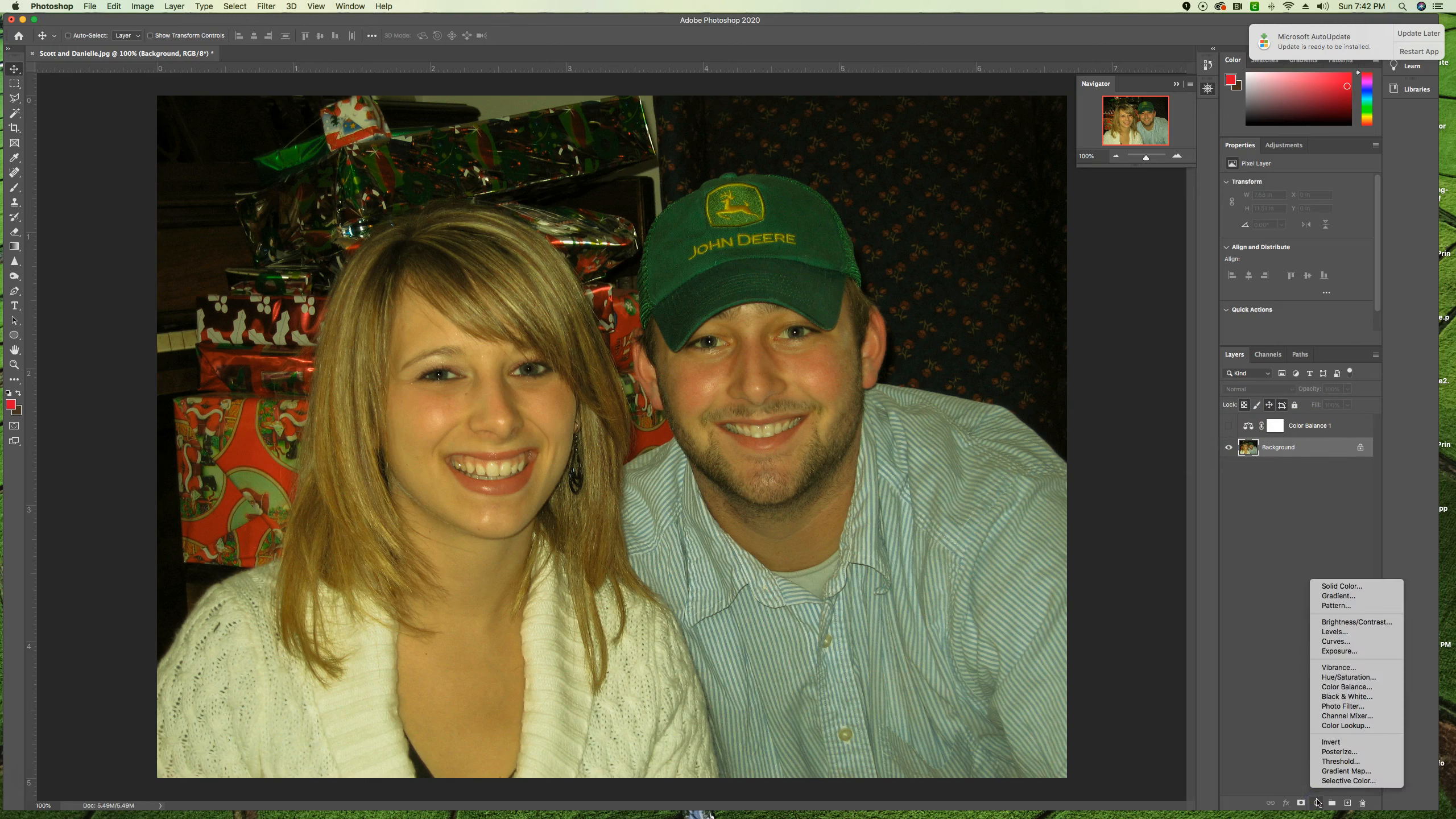
{"action": "left_click", "coordinate": [1341, 633]}
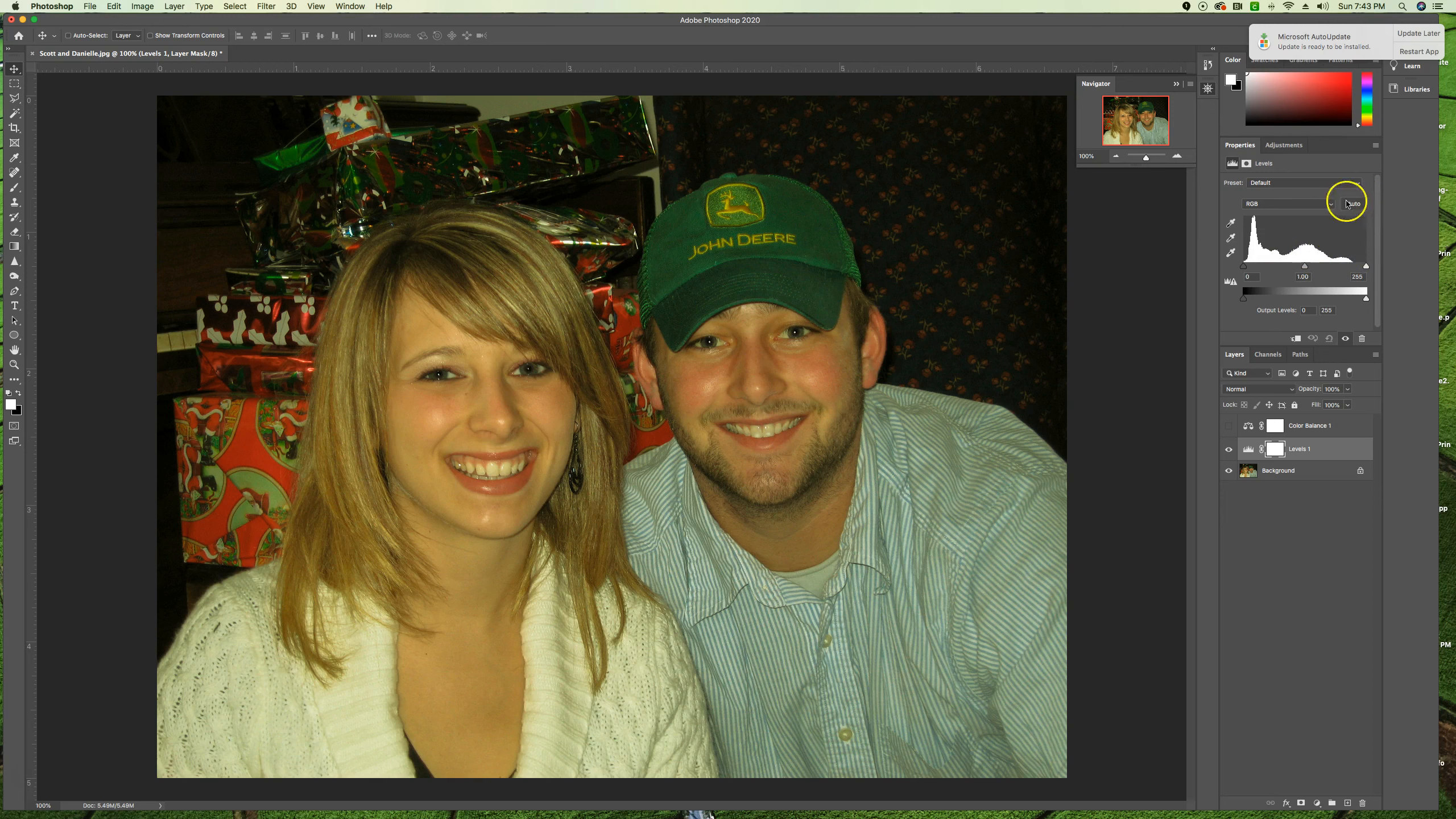
{"action": "left_click", "coordinate": [1376, 147]}
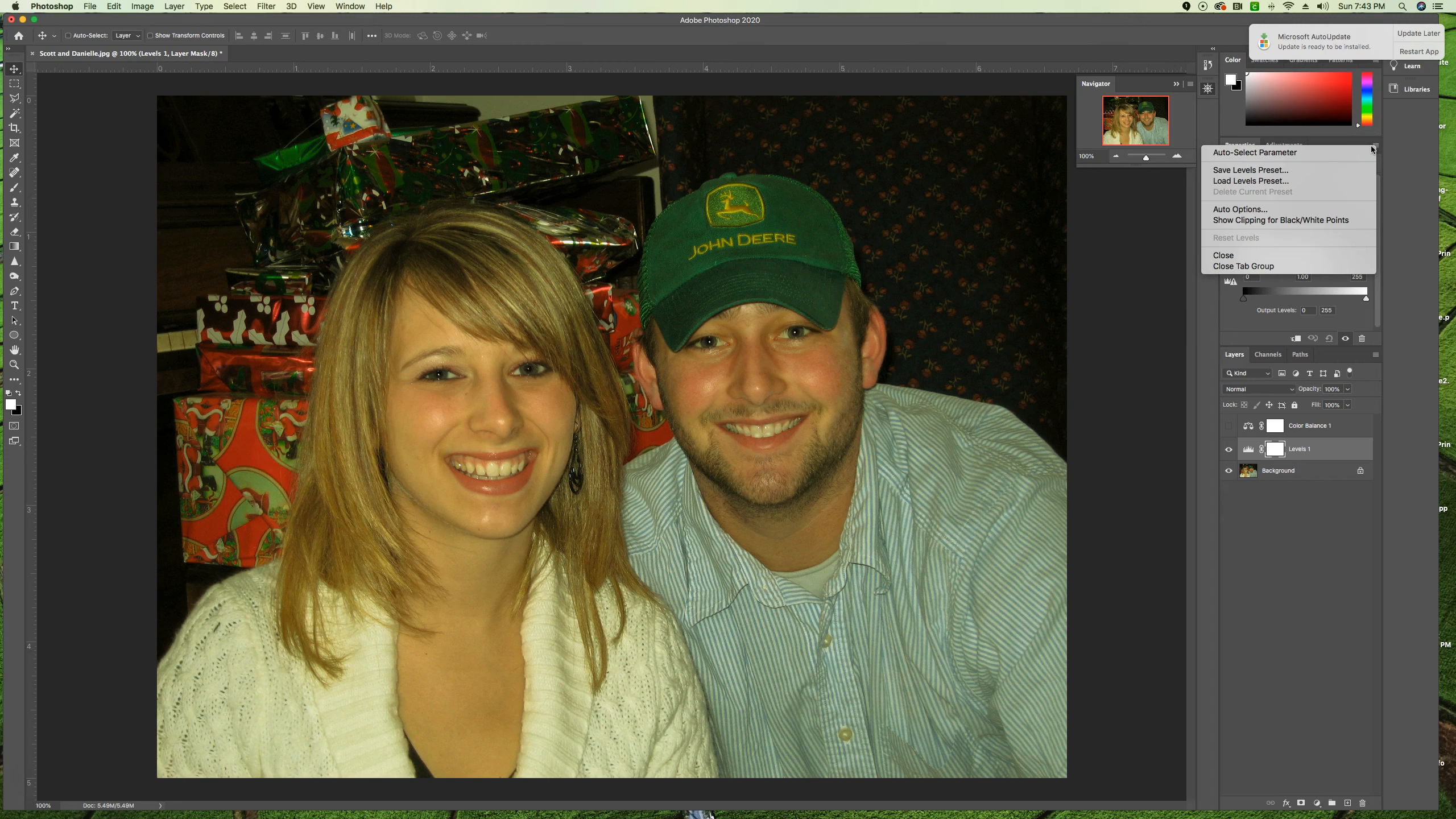
{"action": "left_click", "coordinate": [1374, 145]}
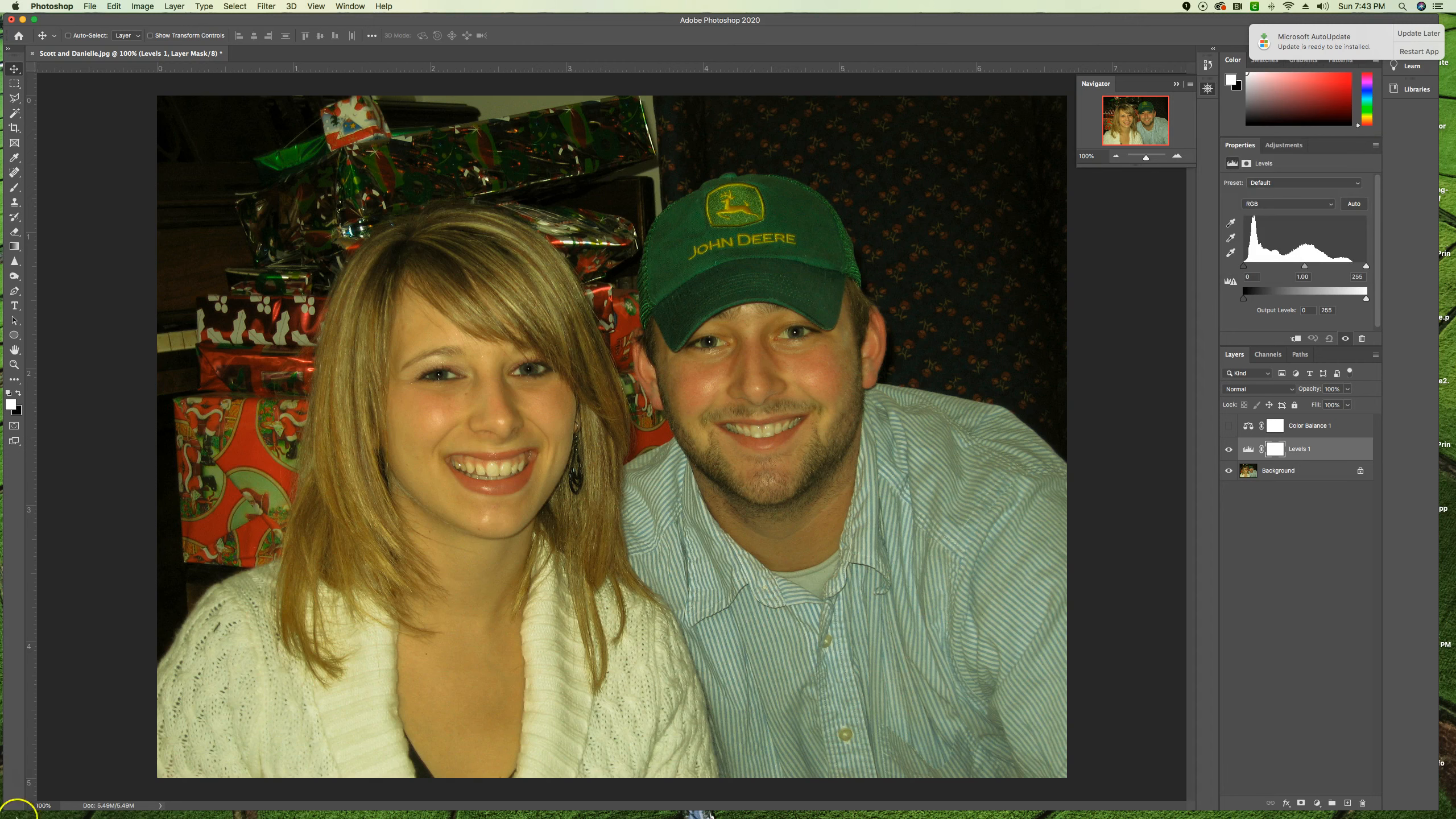
{"action": "left_click", "coordinate": [22, 774]}
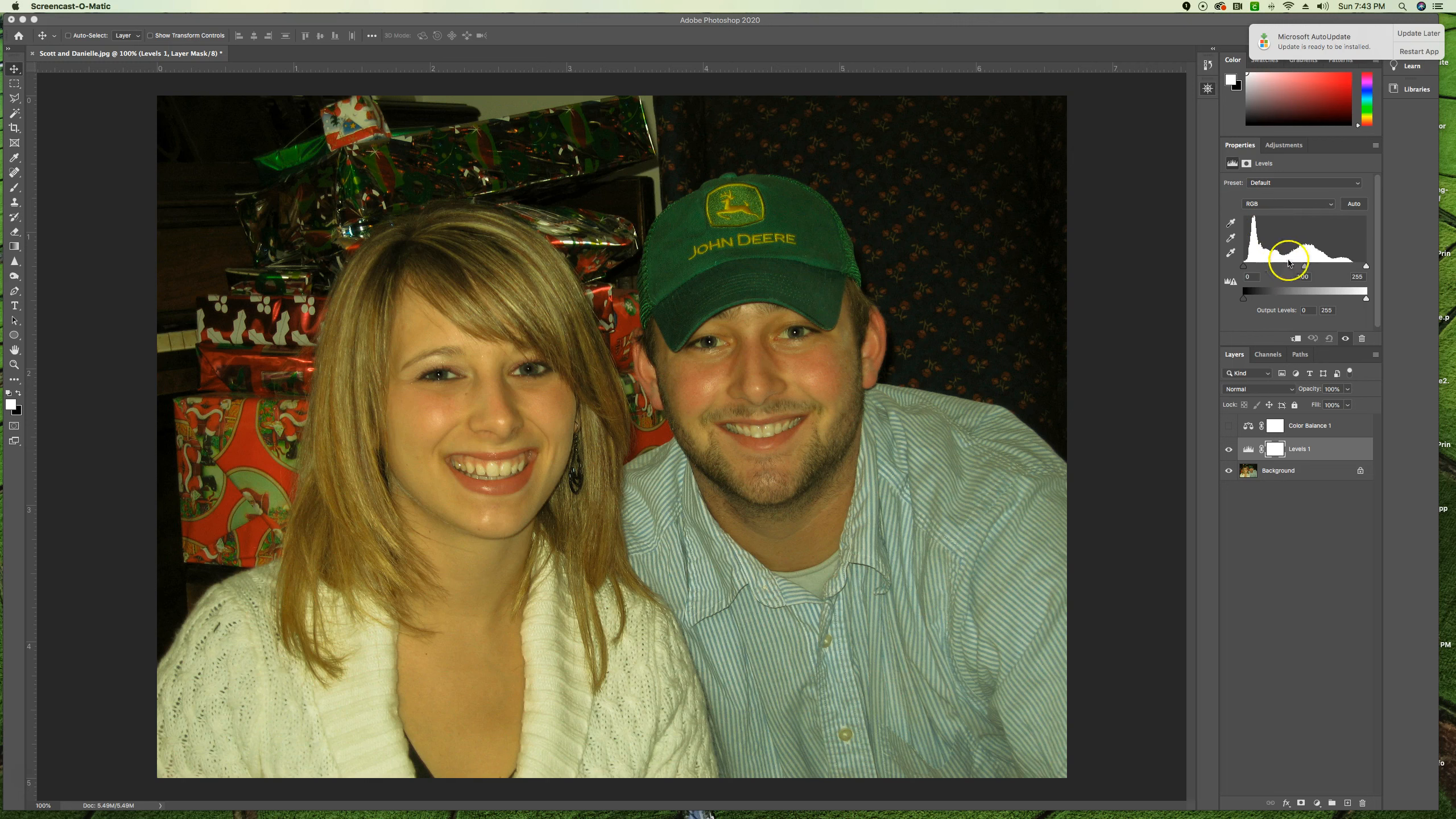
Examine the Levels histograms of the individual red, green and blue channels and return to the RGB composite.
{"action": "left_click", "coordinate": [1331, 204]}
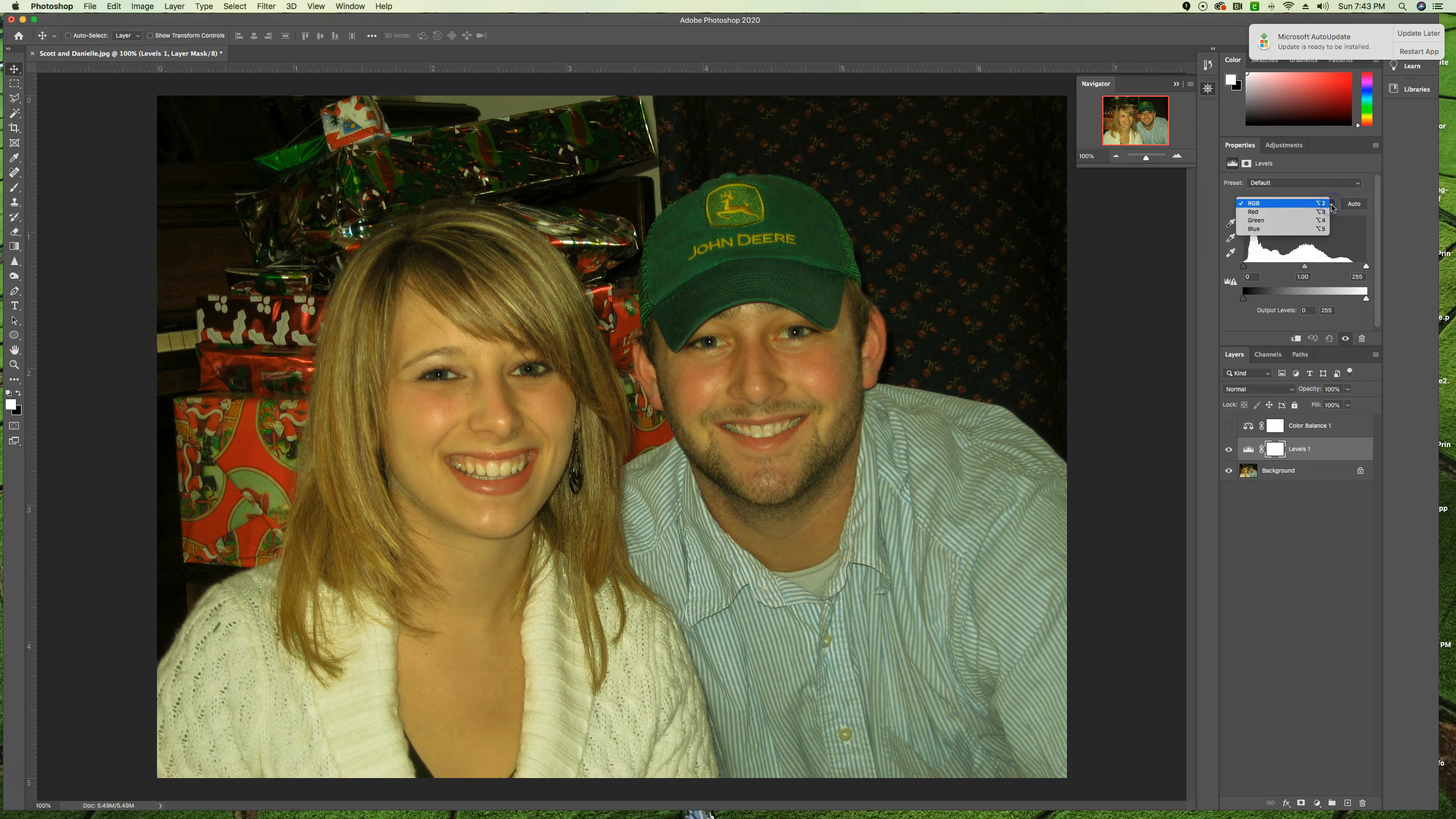
{"action": "left_click", "coordinate": [1287, 213]}
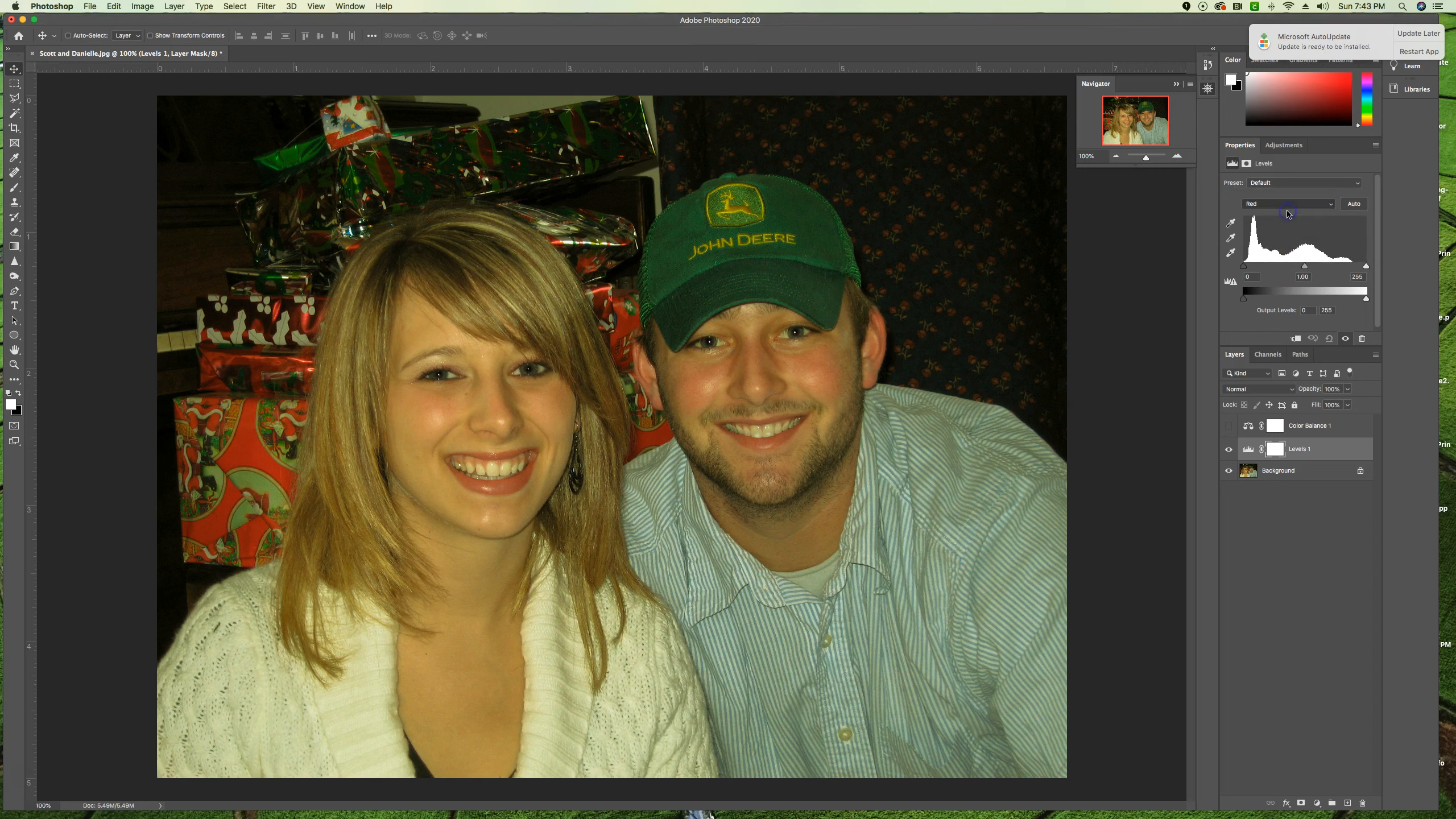
{"action": "left_click", "coordinate": [1288, 207]}
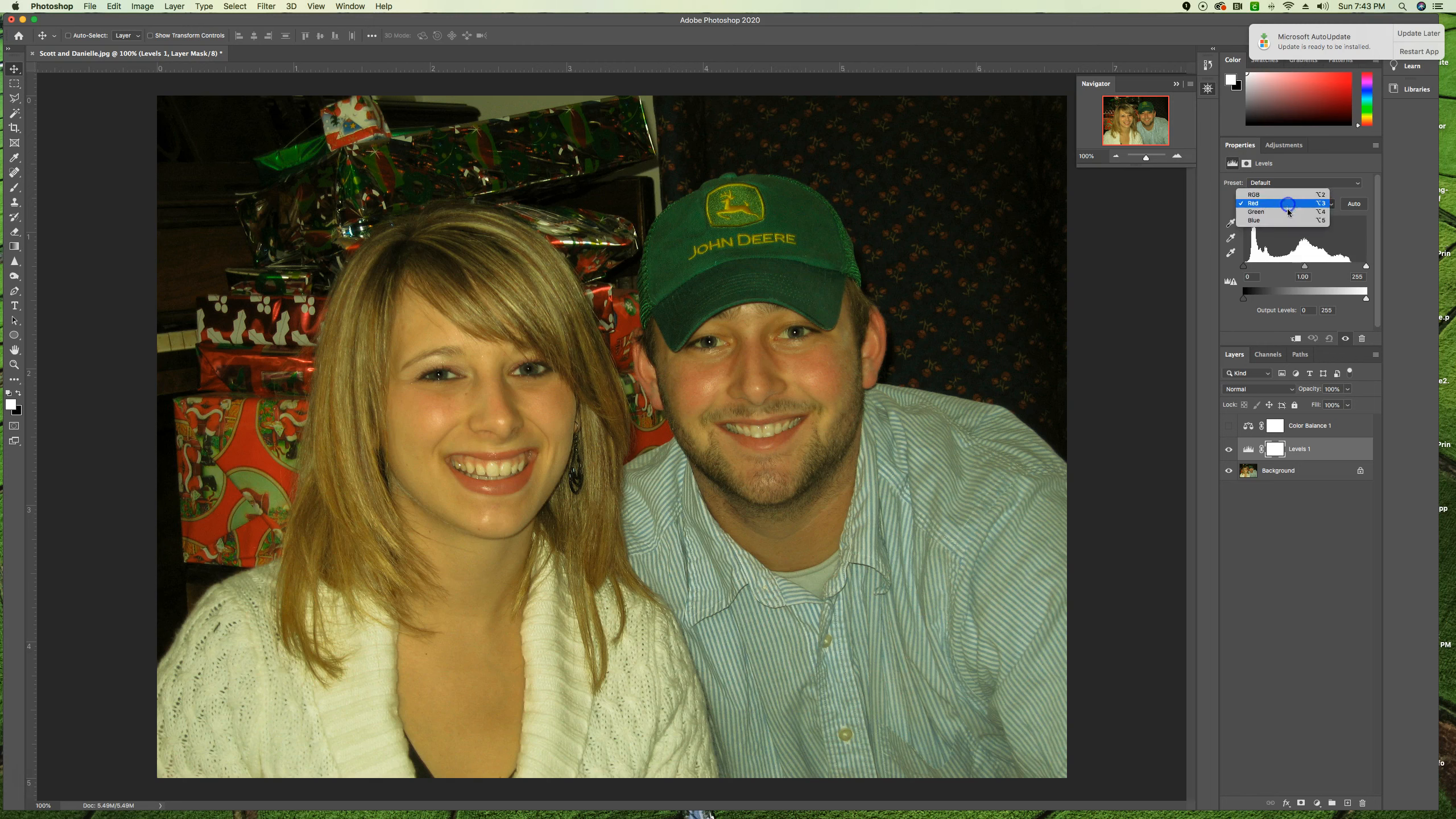
{"action": "left_click", "coordinate": [1291, 209]}
{"action": "left_click", "coordinate": [1291, 205]}
{"action": "left_click", "coordinate": [1287, 213]}
{"action": "left_click", "coordinate": [1291, 207]}
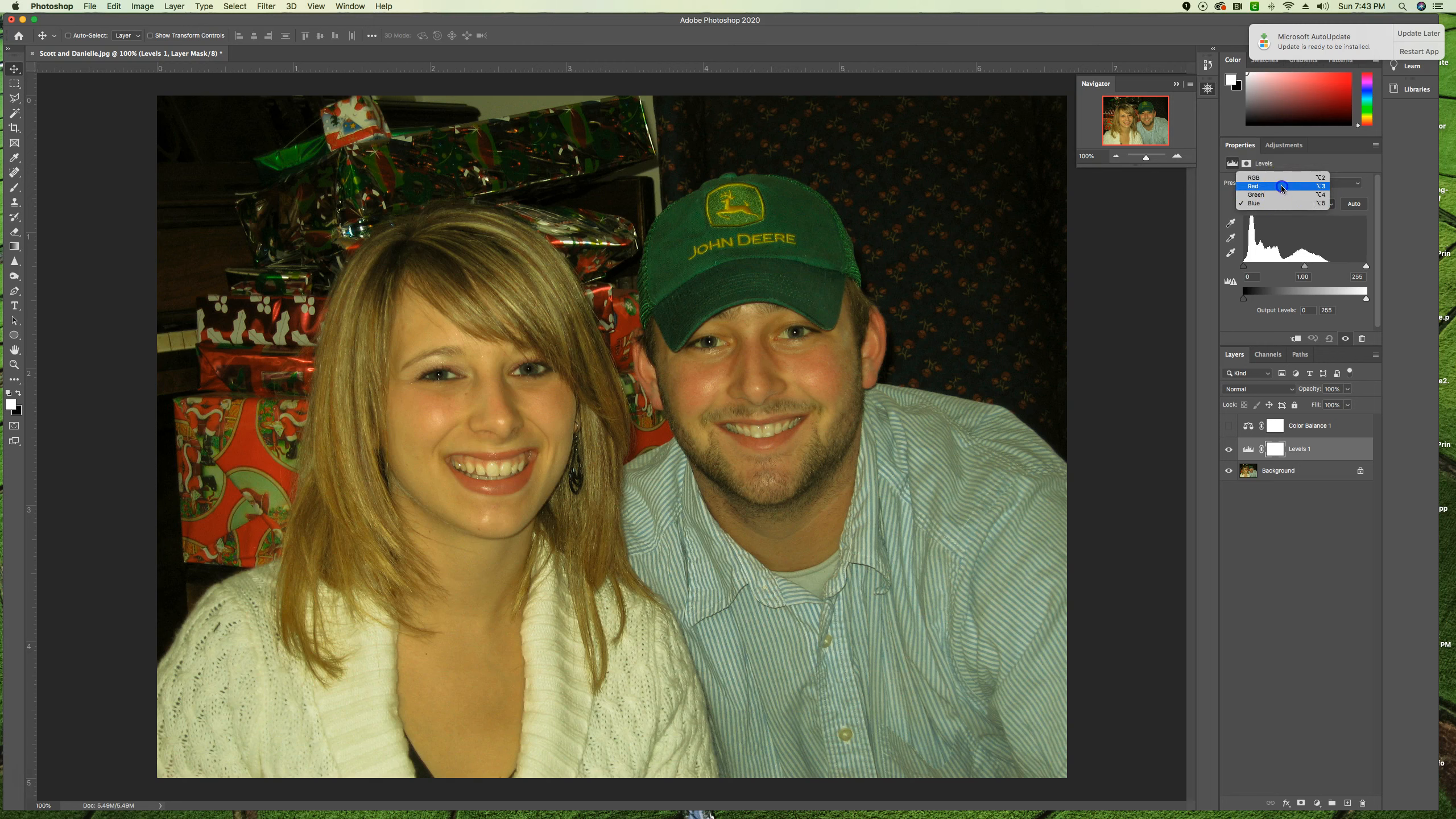
{"action": "left_click", "coordinate": [1282, 187]}
{"action": "left_click", "coordinate": [1283, 202]}
{"action": "left_click", "coordinate": [1284, 196]}
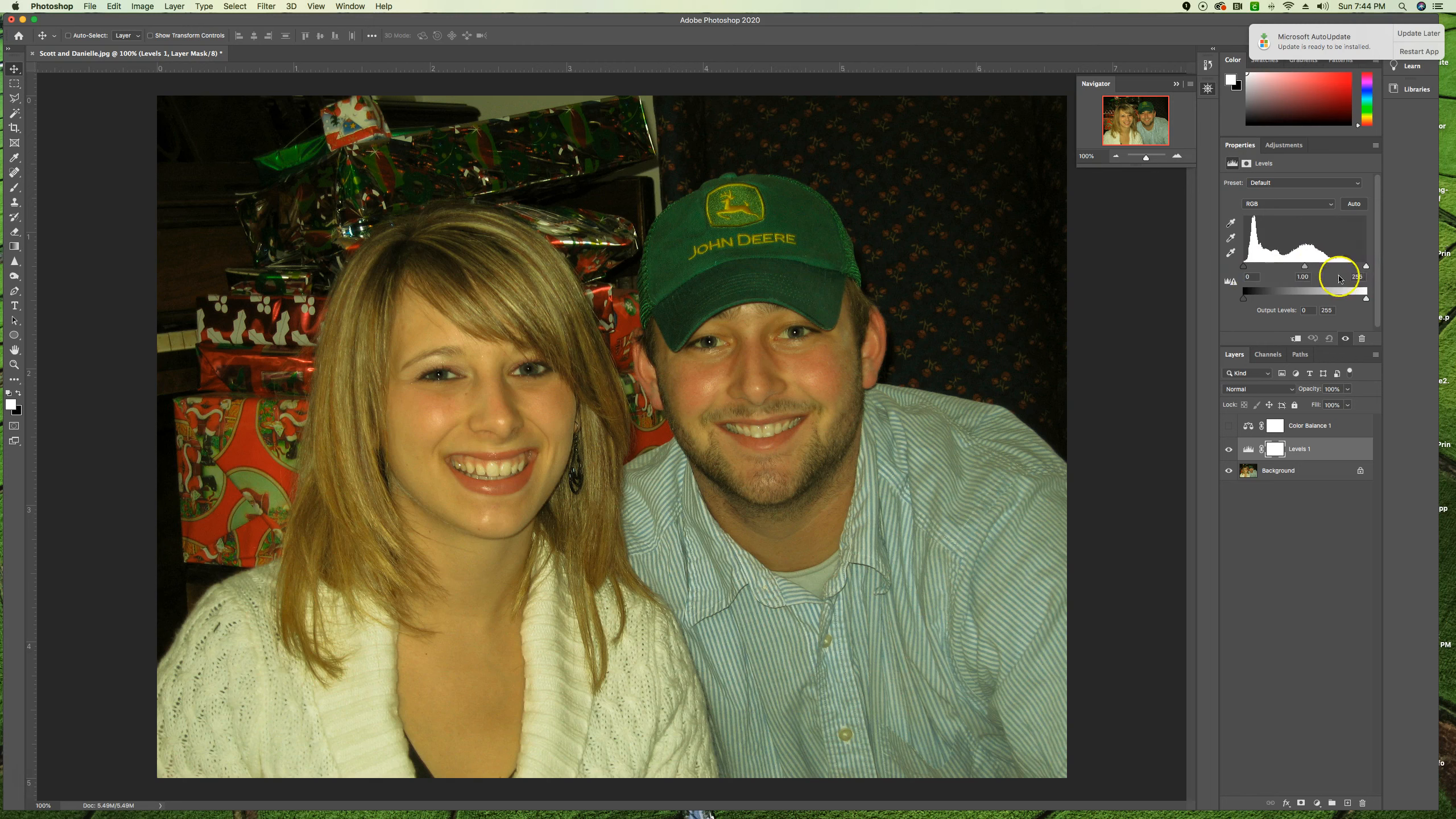
In the Levels adjustment's Red channel, set the black input to 7 and the white input to 220.
{"action": "left_click", "coordinate": [1289, 206]}
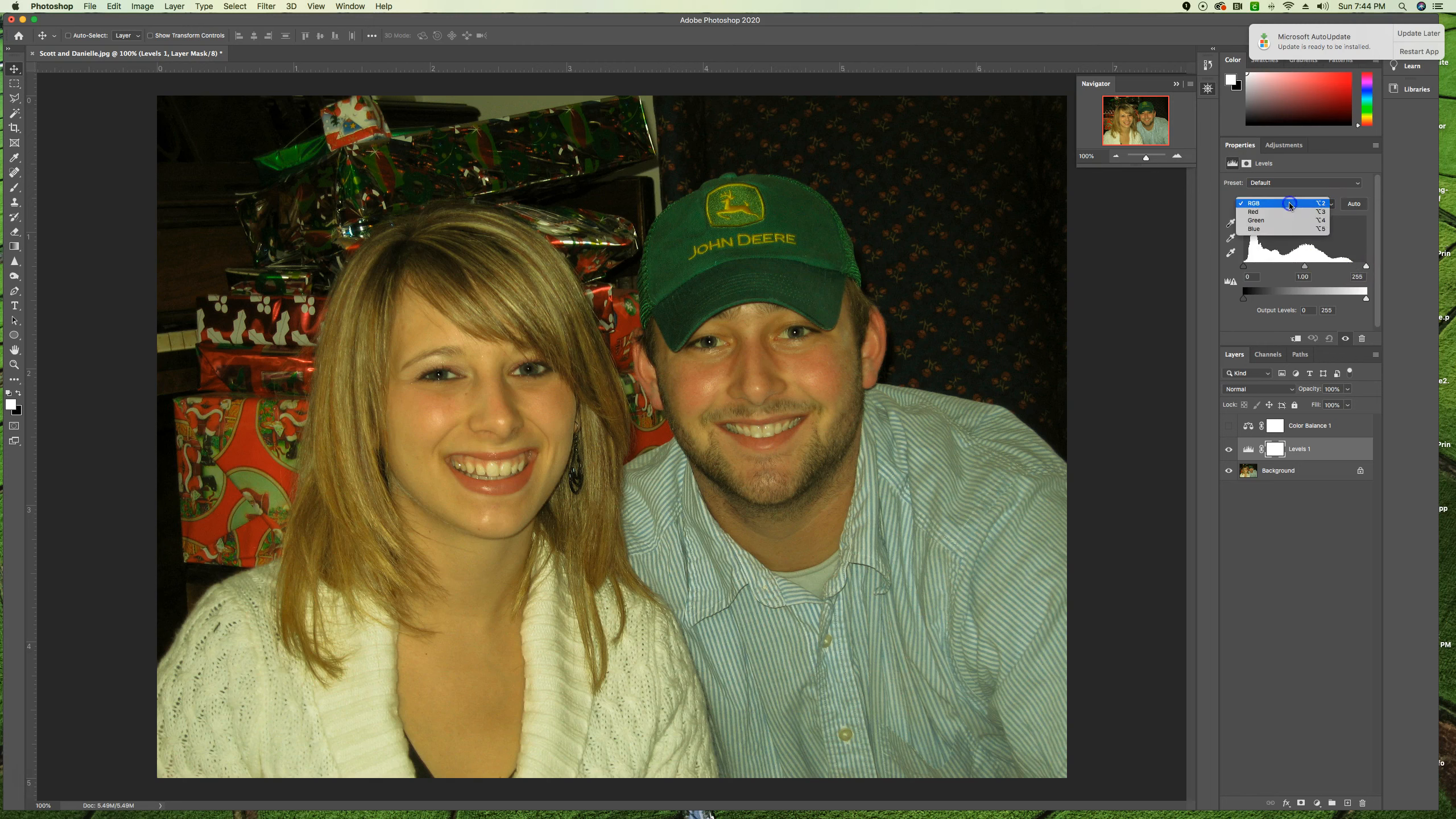
{"action": "left_click", "coordinate": [1289, 212]}
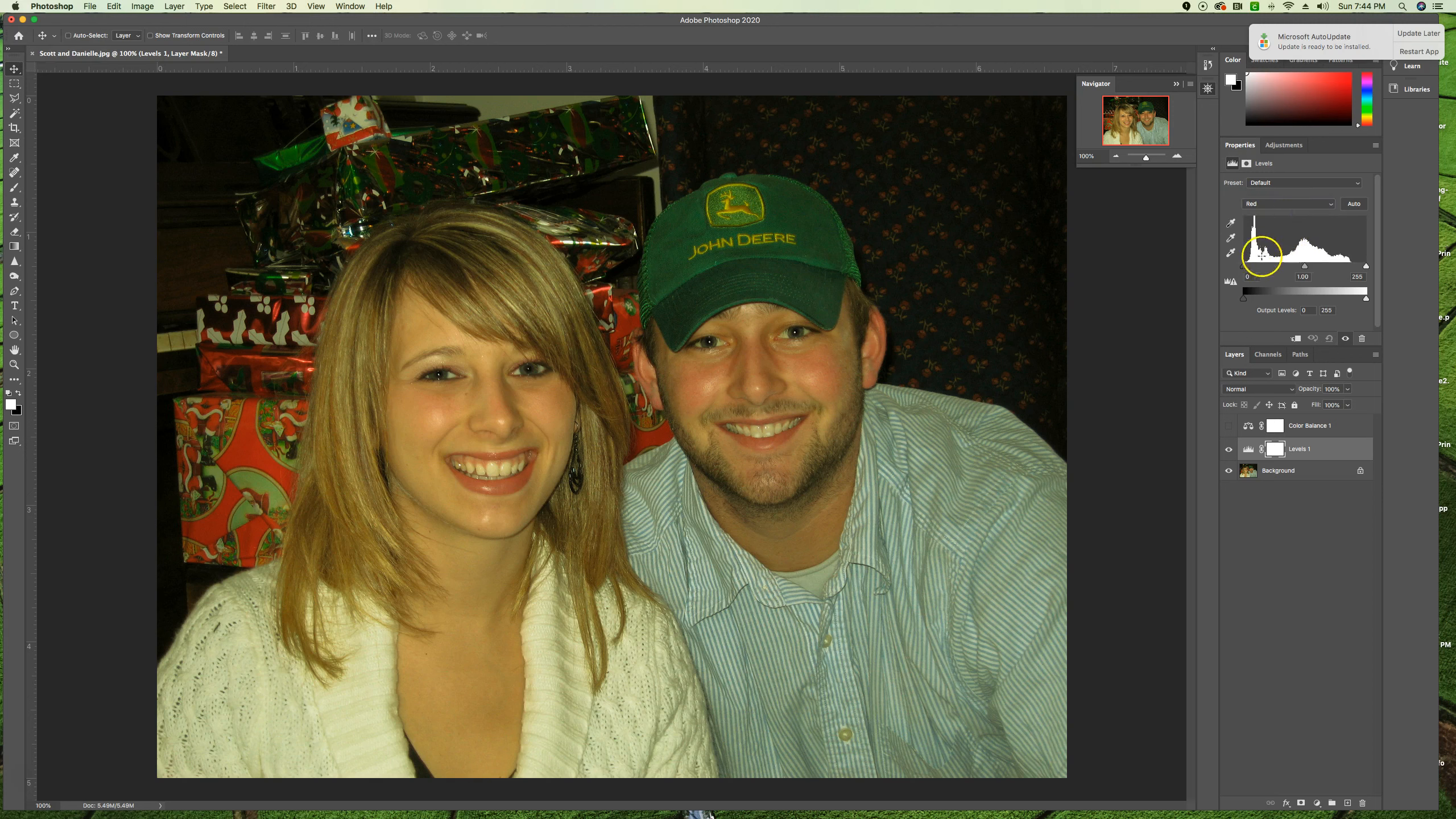
{"action": "left_click_drag", "start_coordinate": [1244, 268], "coordinate": [1245, 269]}
{"action": "left_click_drag", "start_coordinate": [1366, 268], "coordinate": [1350, 268]}
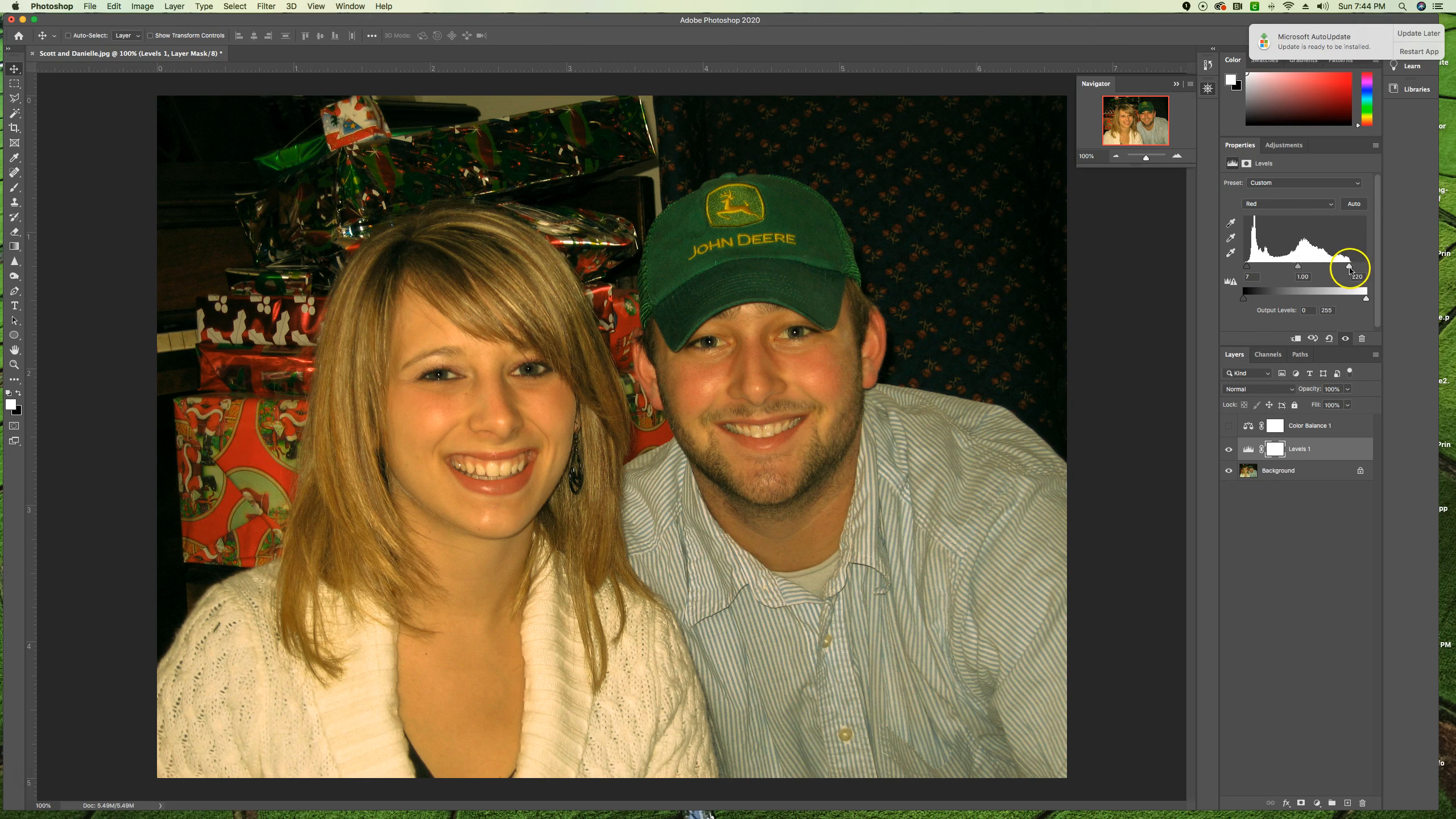
In the Levels adjustment's Green channel, set the black input to about 8 and the white input to 227.
{"action": "left_click", "coordinate": [1284, 204]}
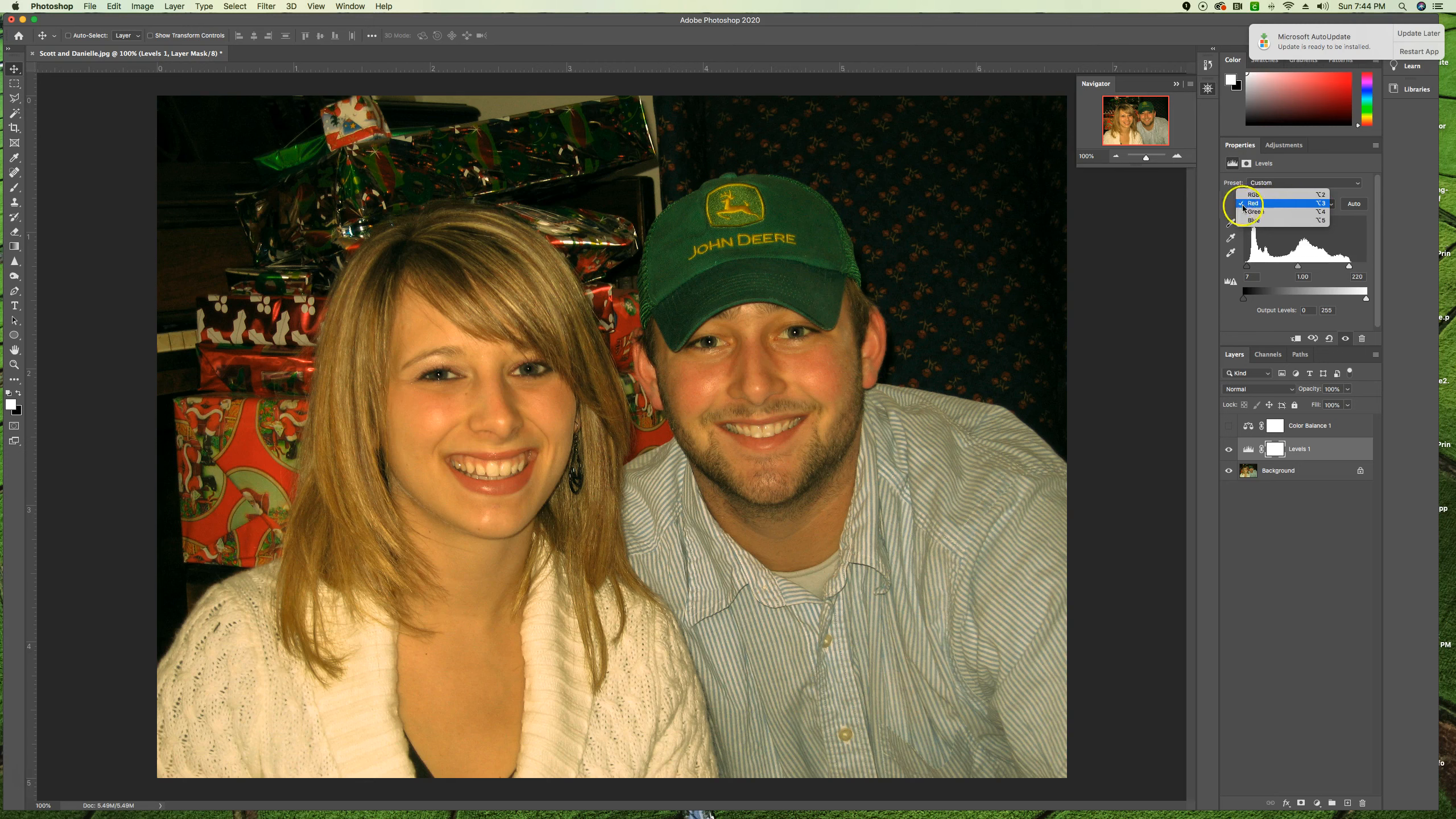
{"action": "left_click", "coordinate": [1265, 204]}
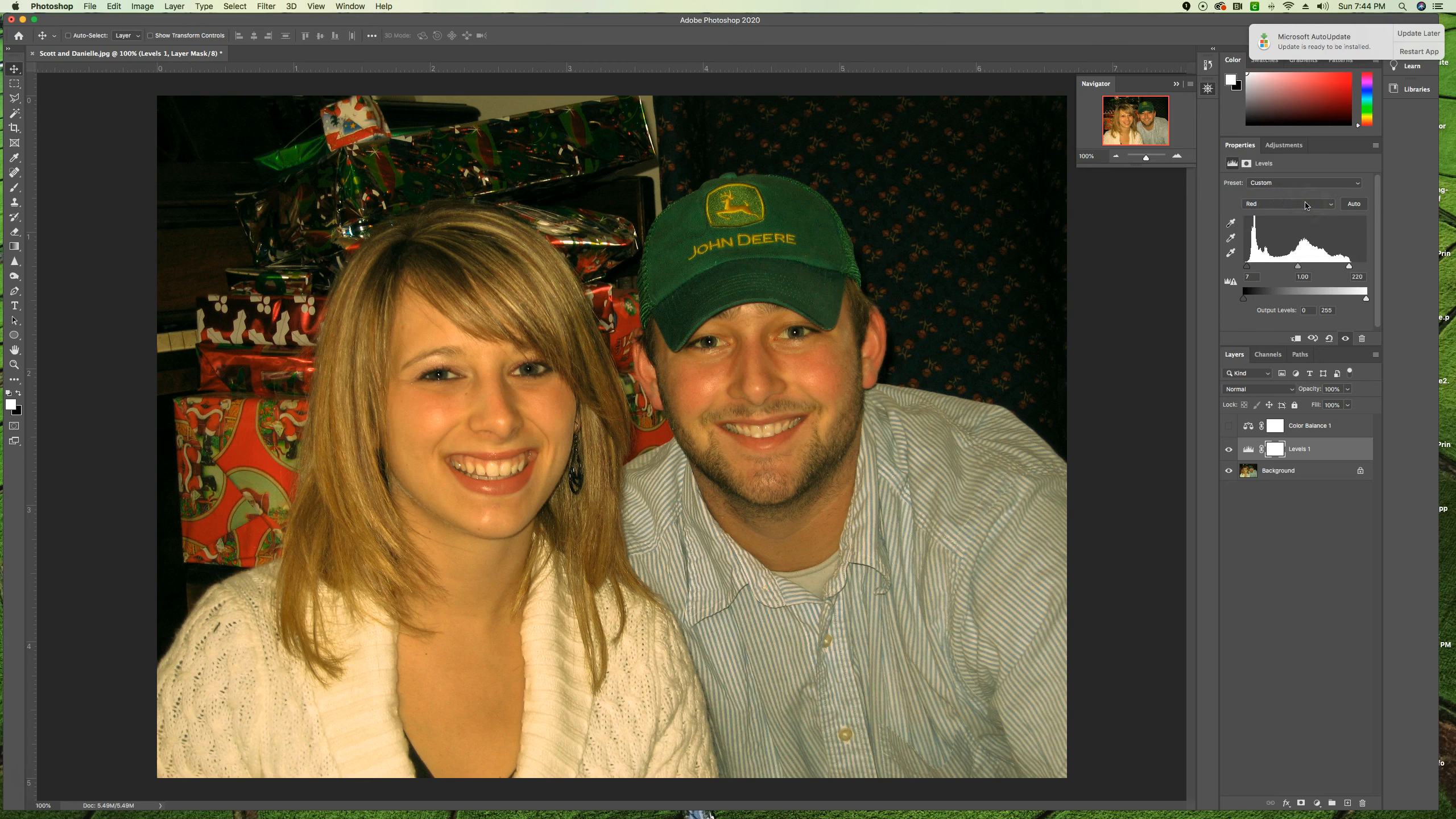
{"action": "left_click", "coordinate": [1268, 204]}
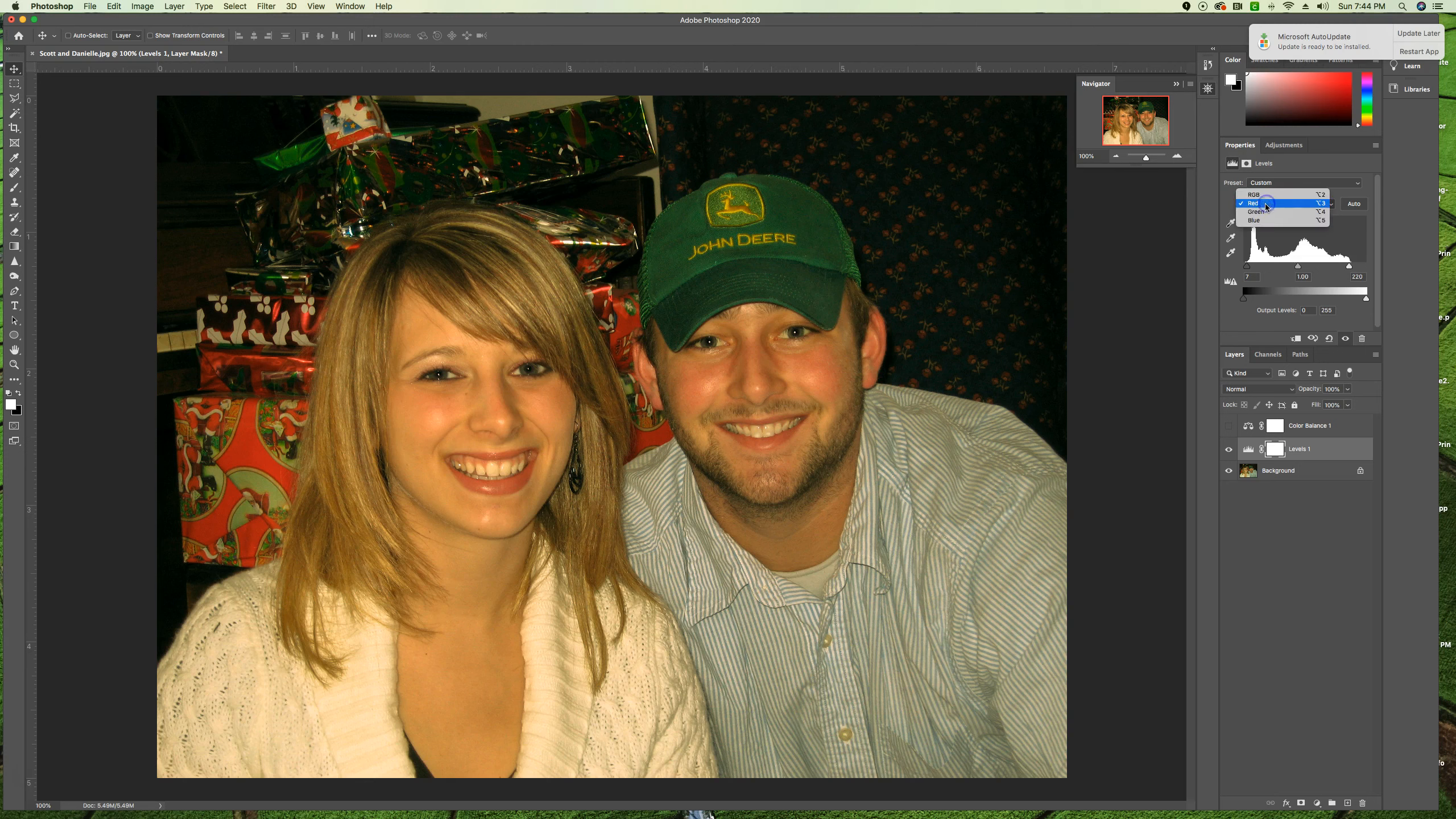
{"action": "left_click", "coordinate": [1266, 212]}
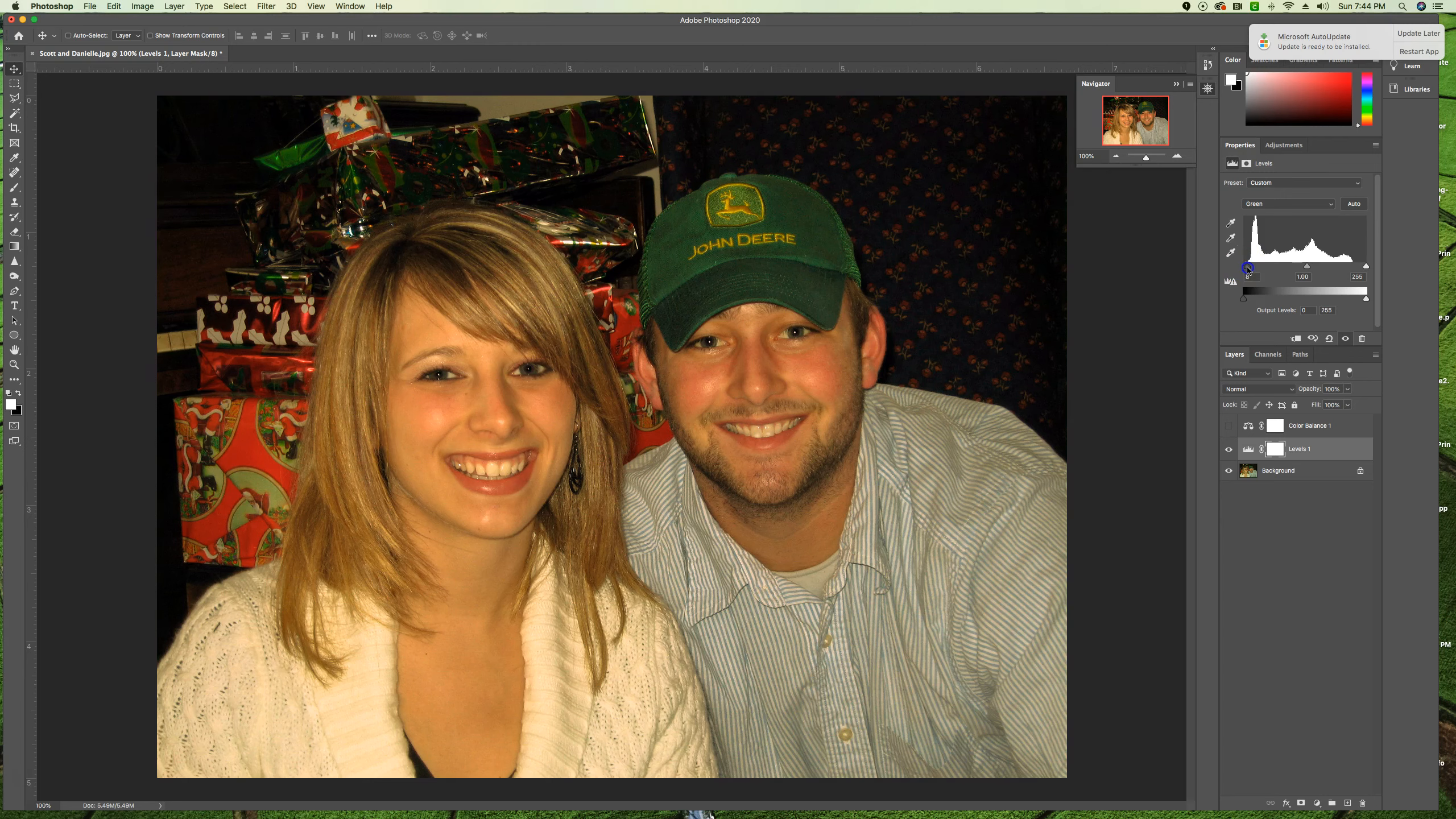
{"action": "left_click_drag", "start_coordinate": [1367, 267], "coordinate": [1354, 269]}
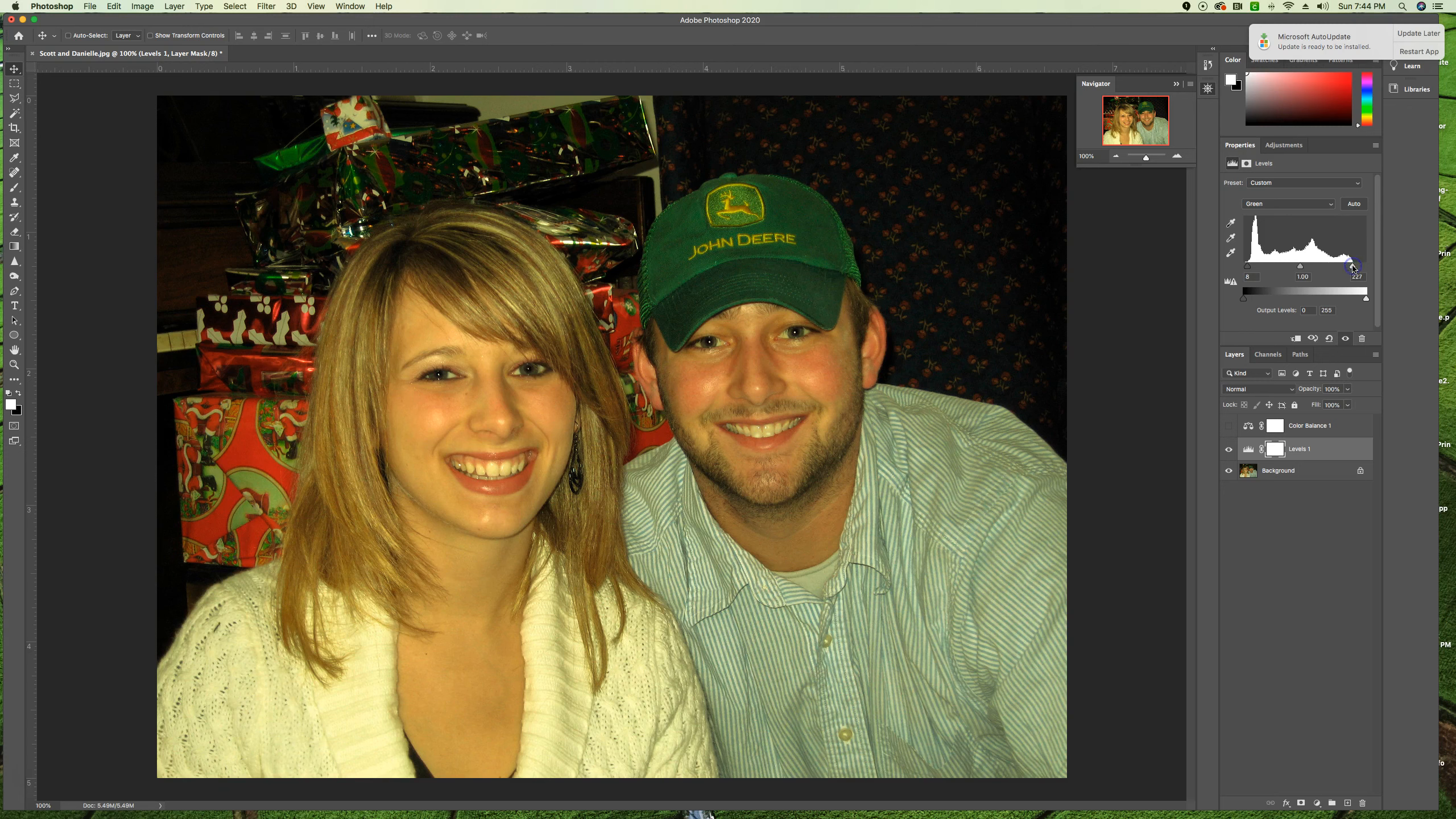
In the Levels adjustment's Blue channel, set the white input to 177.
{"action": "left_click", "coordinate": [1267, 205]}
{"action": "left_click", "coordinate": [1261, 212]}
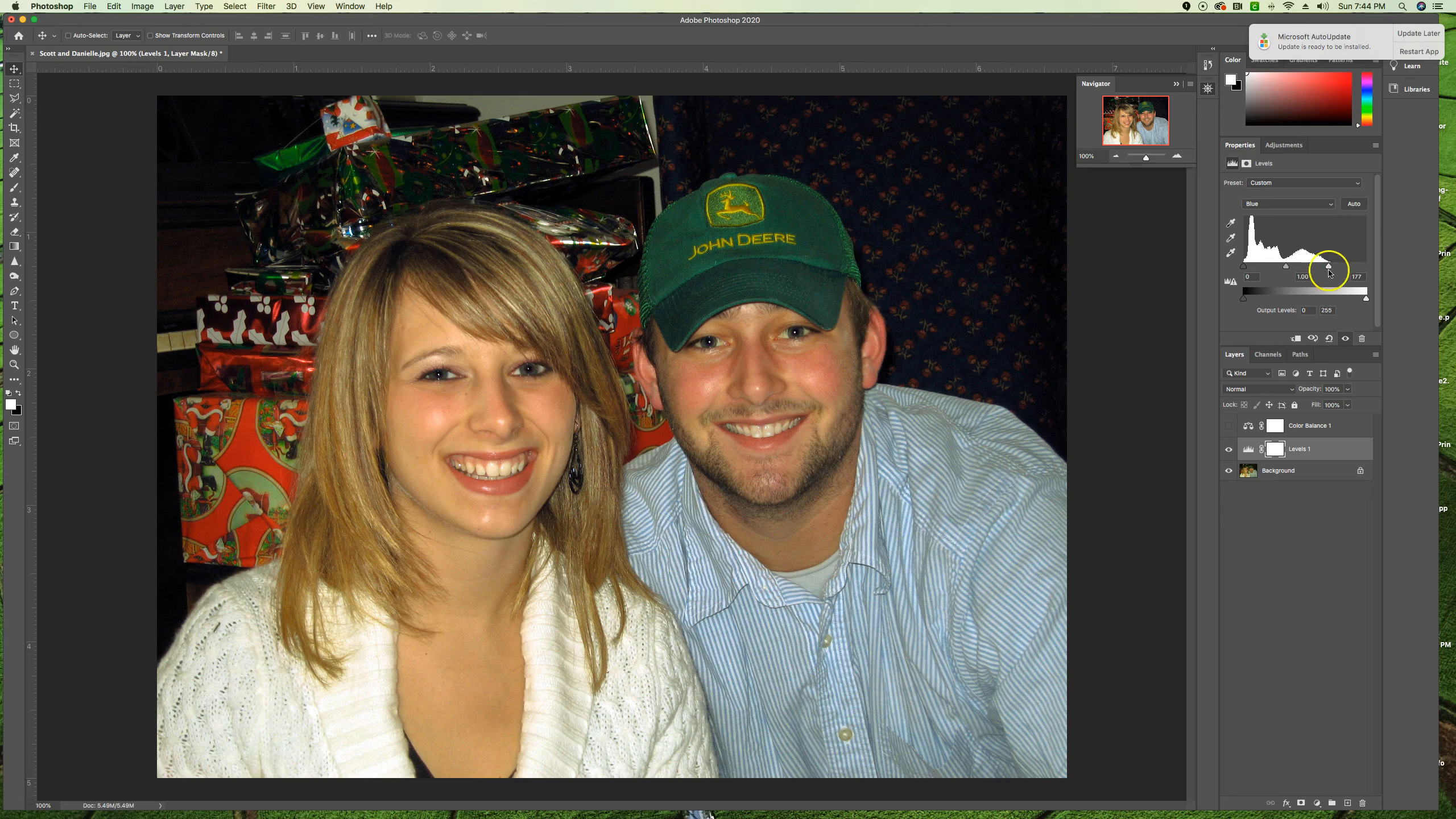
{"action": "left_click", "coordinate": [1278, 203]}
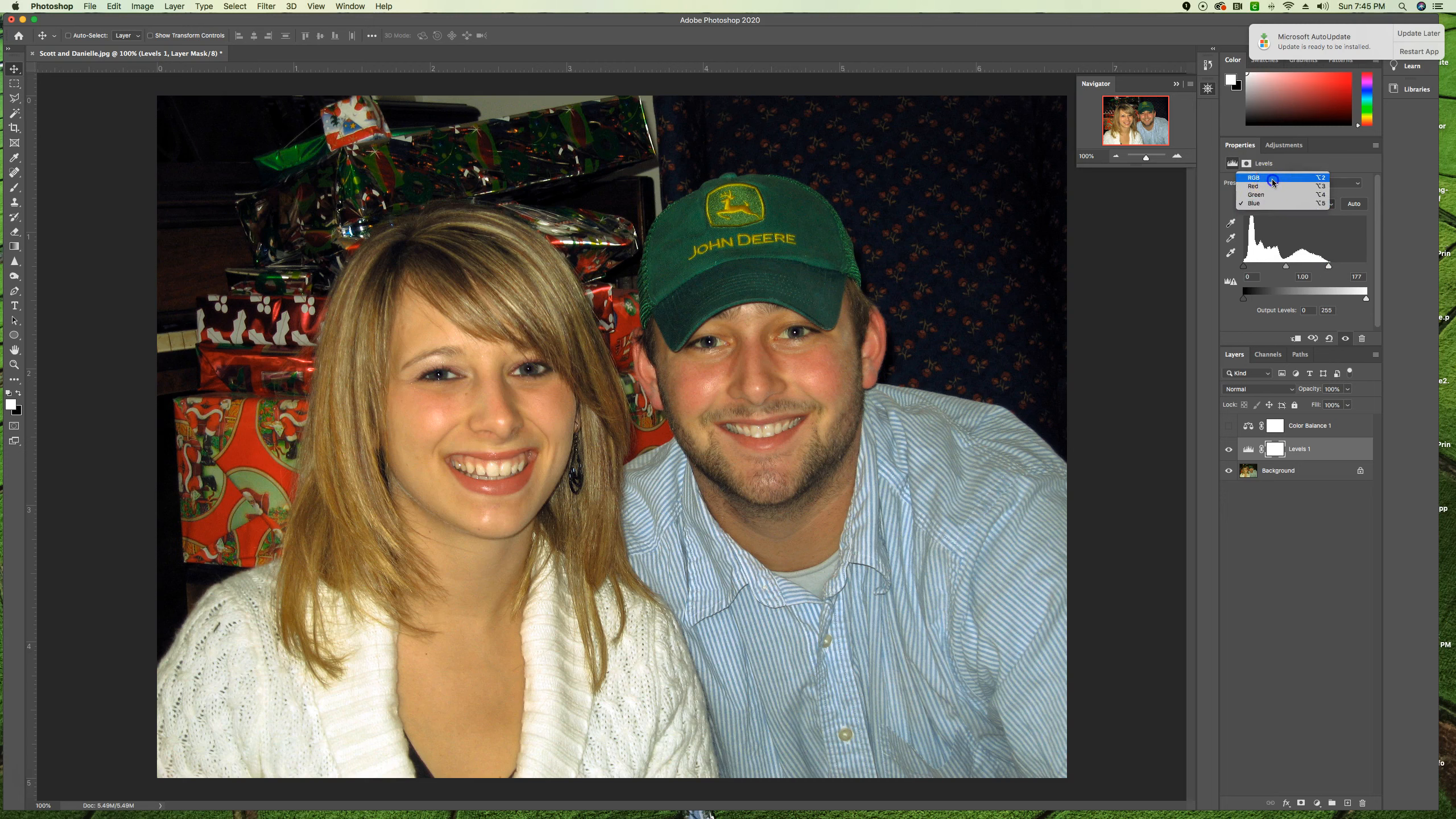
Return the Levels adjustment to the RGB composite and compare the photo with the Levels and Color Balance layers toggled on and off.
{"action": "left_click", "coordinate": [1272, 179]}
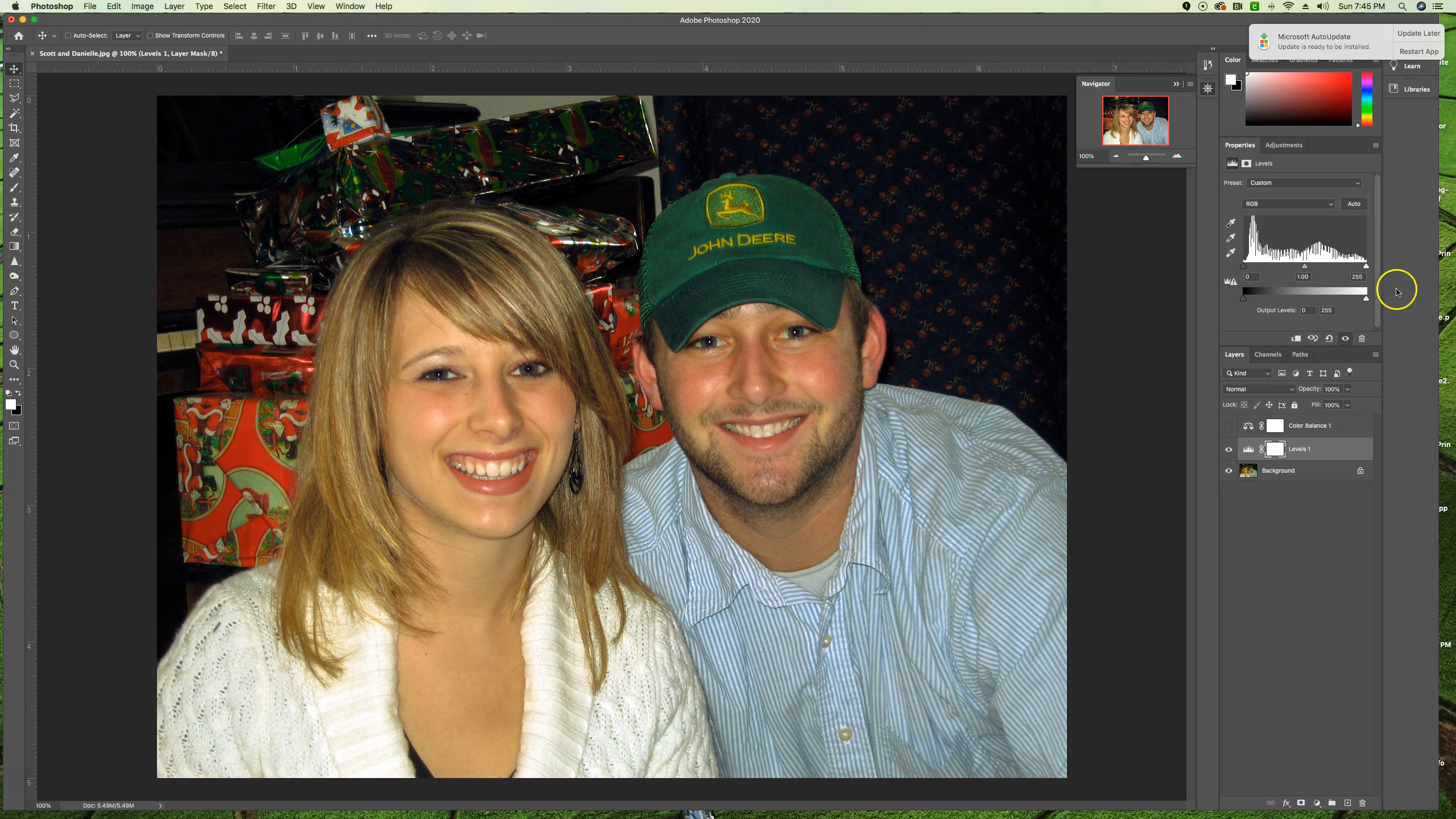
{"action": "left_click", "coordinate": [1229, 452]}
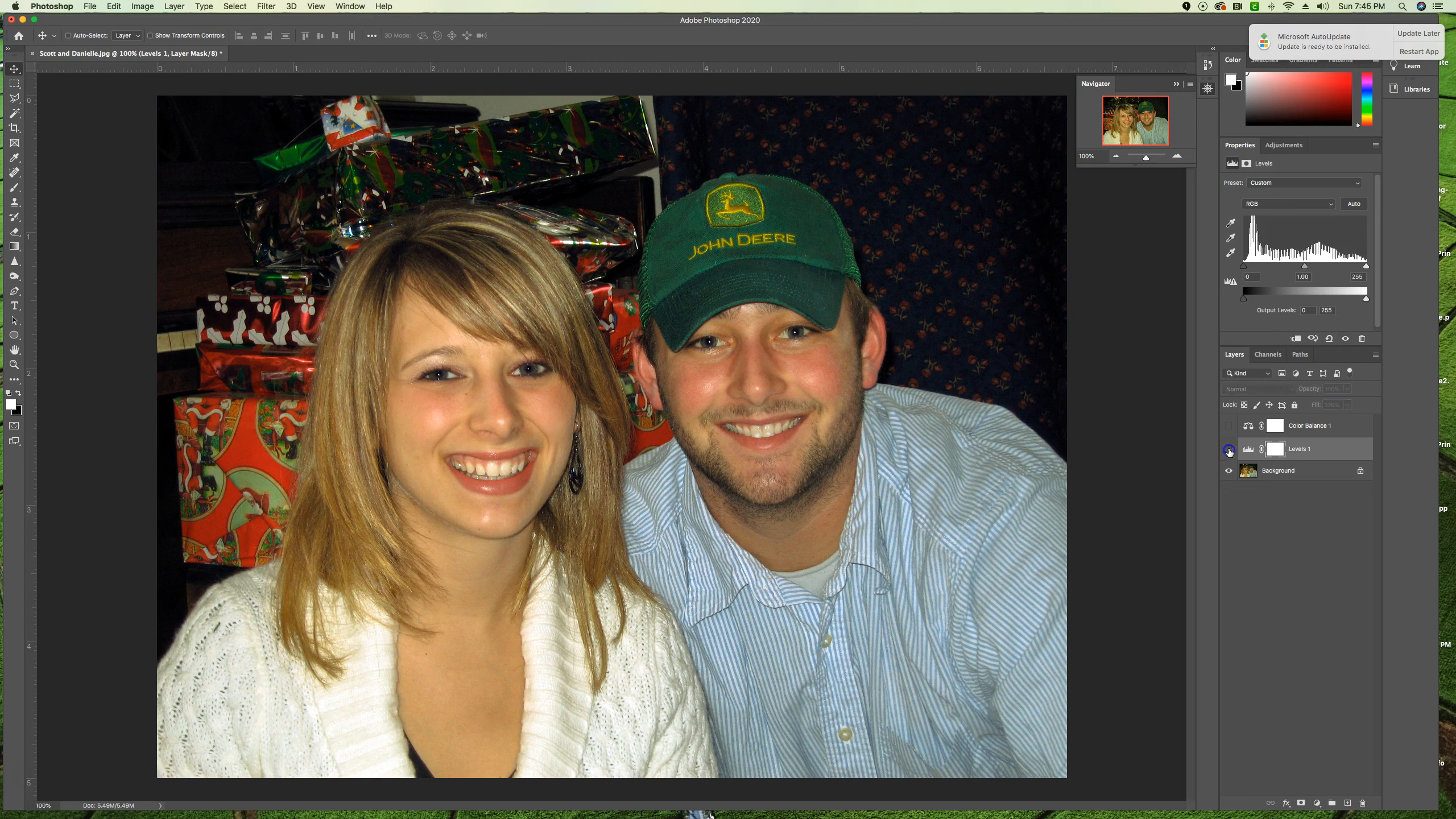
{"action": "left_click", "coordinate": [1229, 427]}
{"action": "left_click", "coordinate": [1229, 427]}
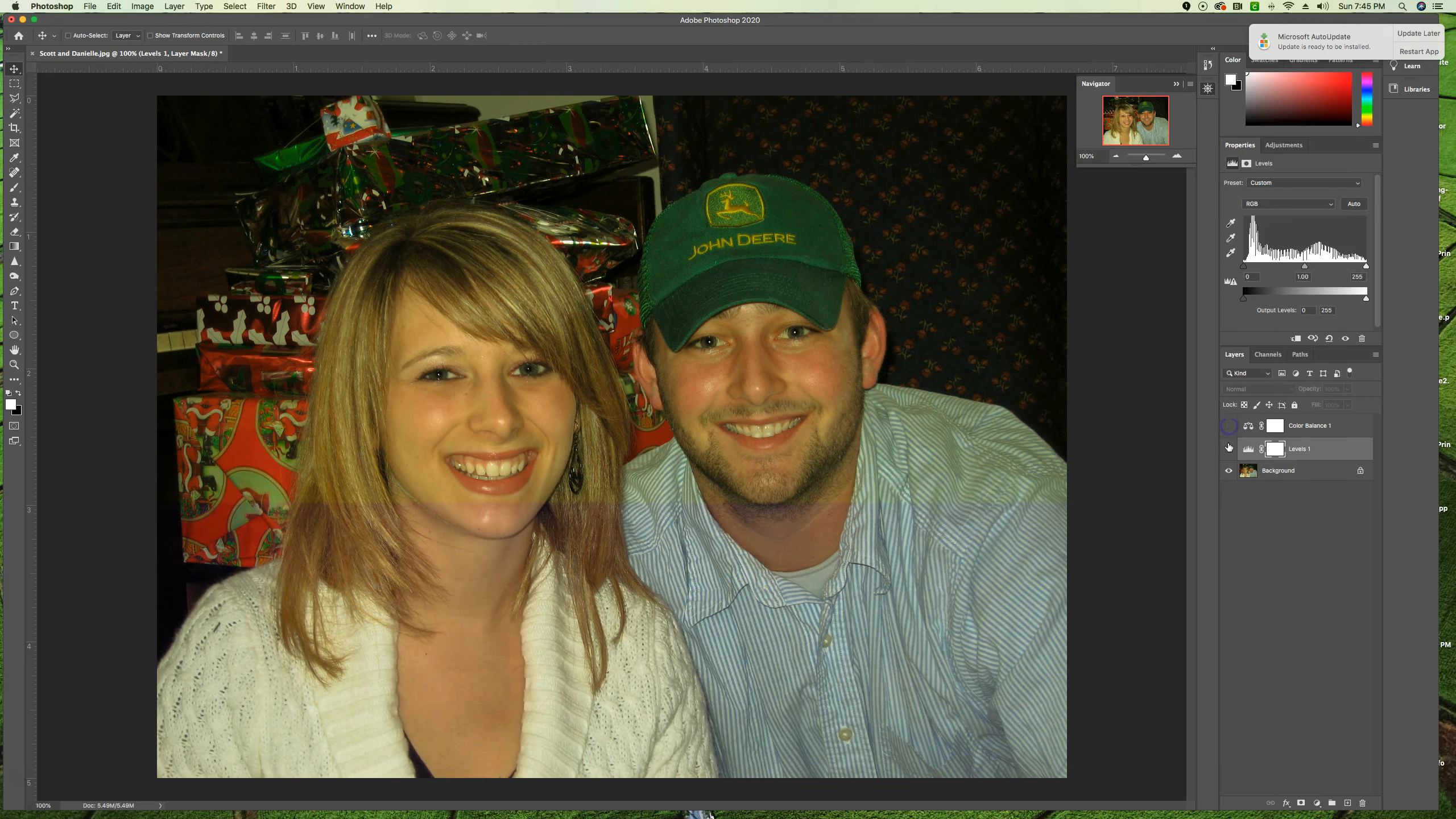
{"action": "left_click", "coordinate": [1229, 448]}
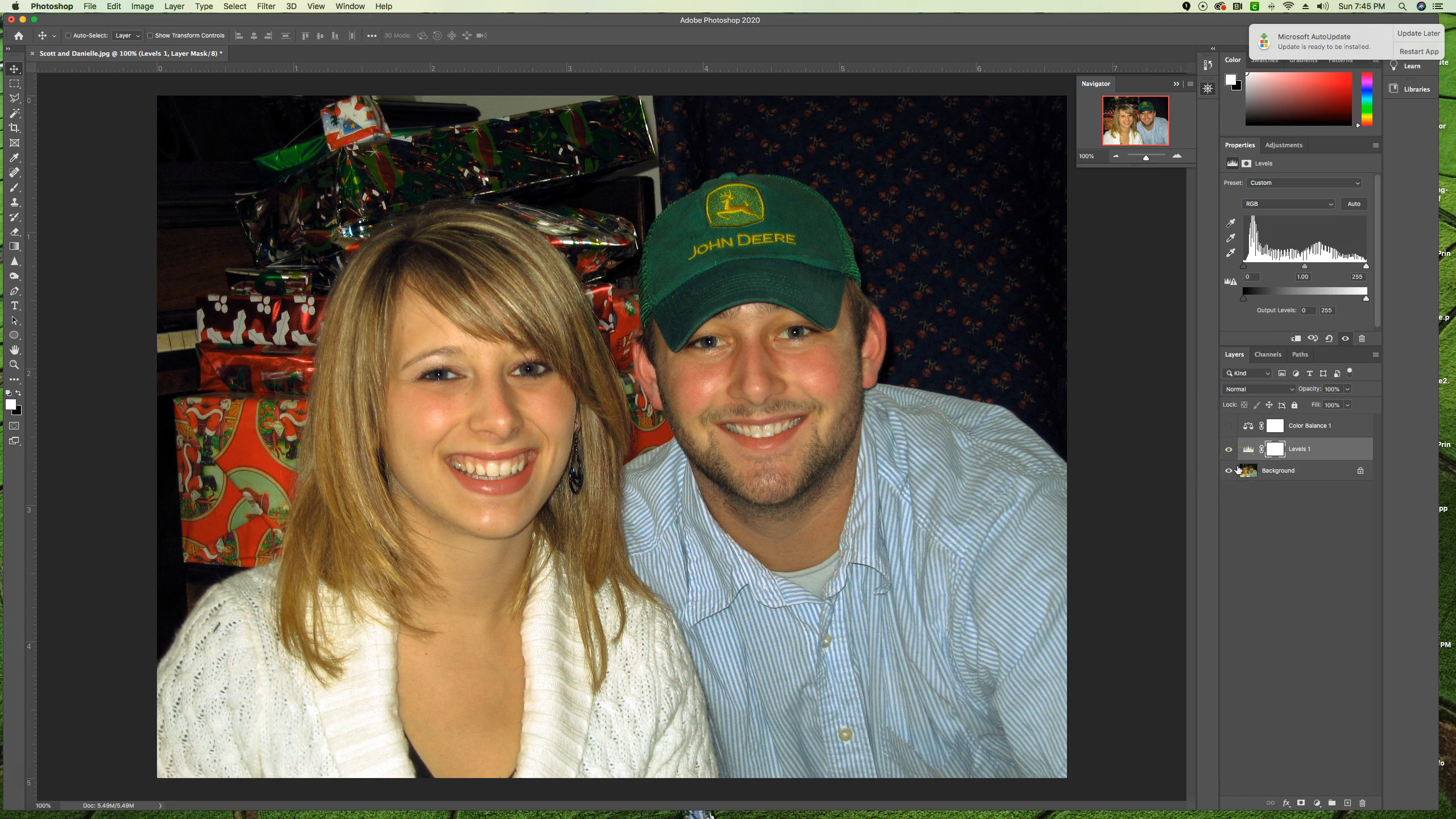
Rename the Levels 1 adjustment layer as "Manual RGB Levels".
{"action": "left_click", "coordinate": [848, 465]}
{"action": "left_click", "coordinate": [1299, 448]}
{"action": "left_click", "coordinate": [1303, 450]}
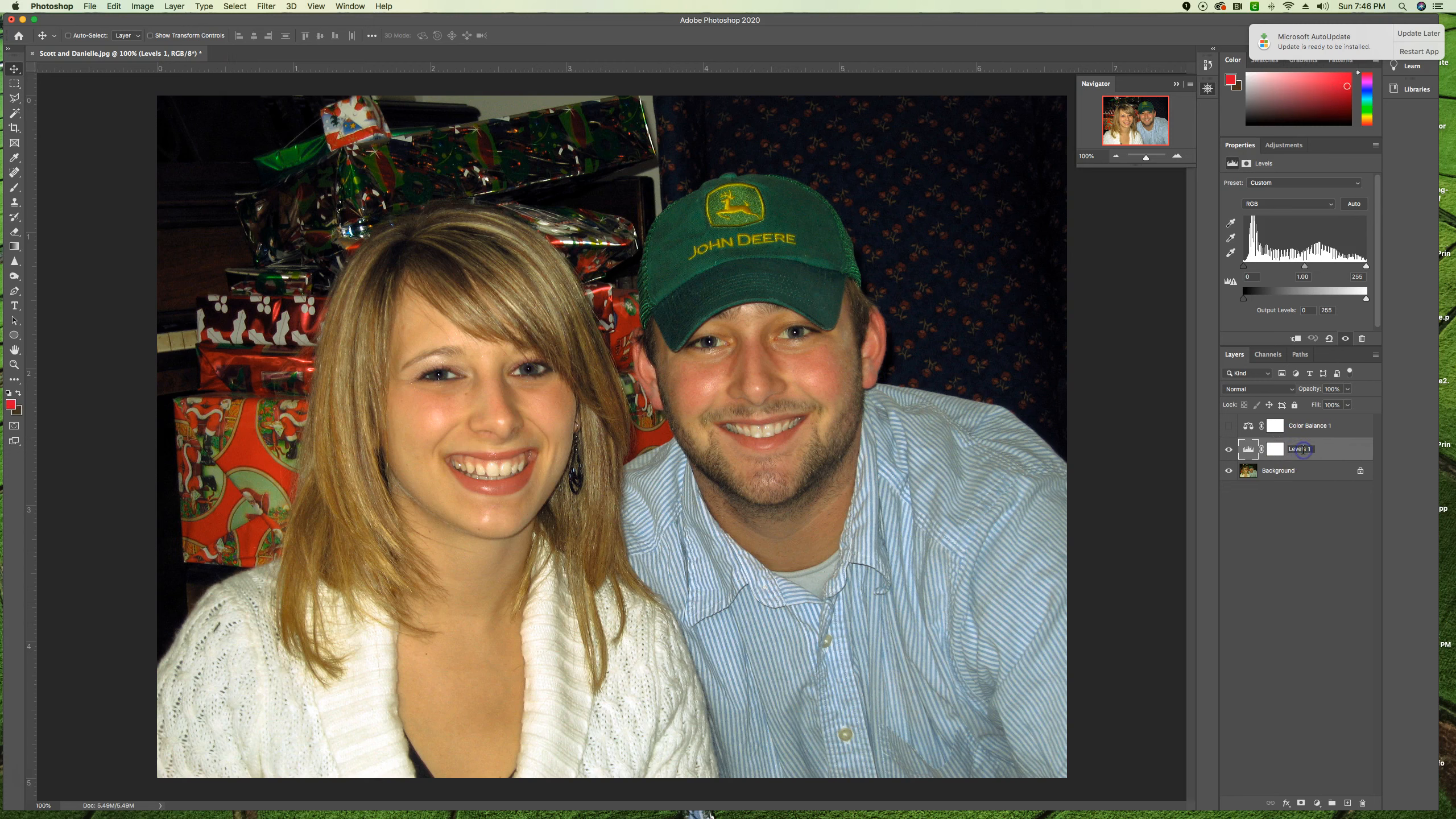
{"action": "left_click", "coordinate": [1312, 448]}
{"action": "type", "text": "Manual RGB Levels"}
{"action": "key", "text": "Return"}
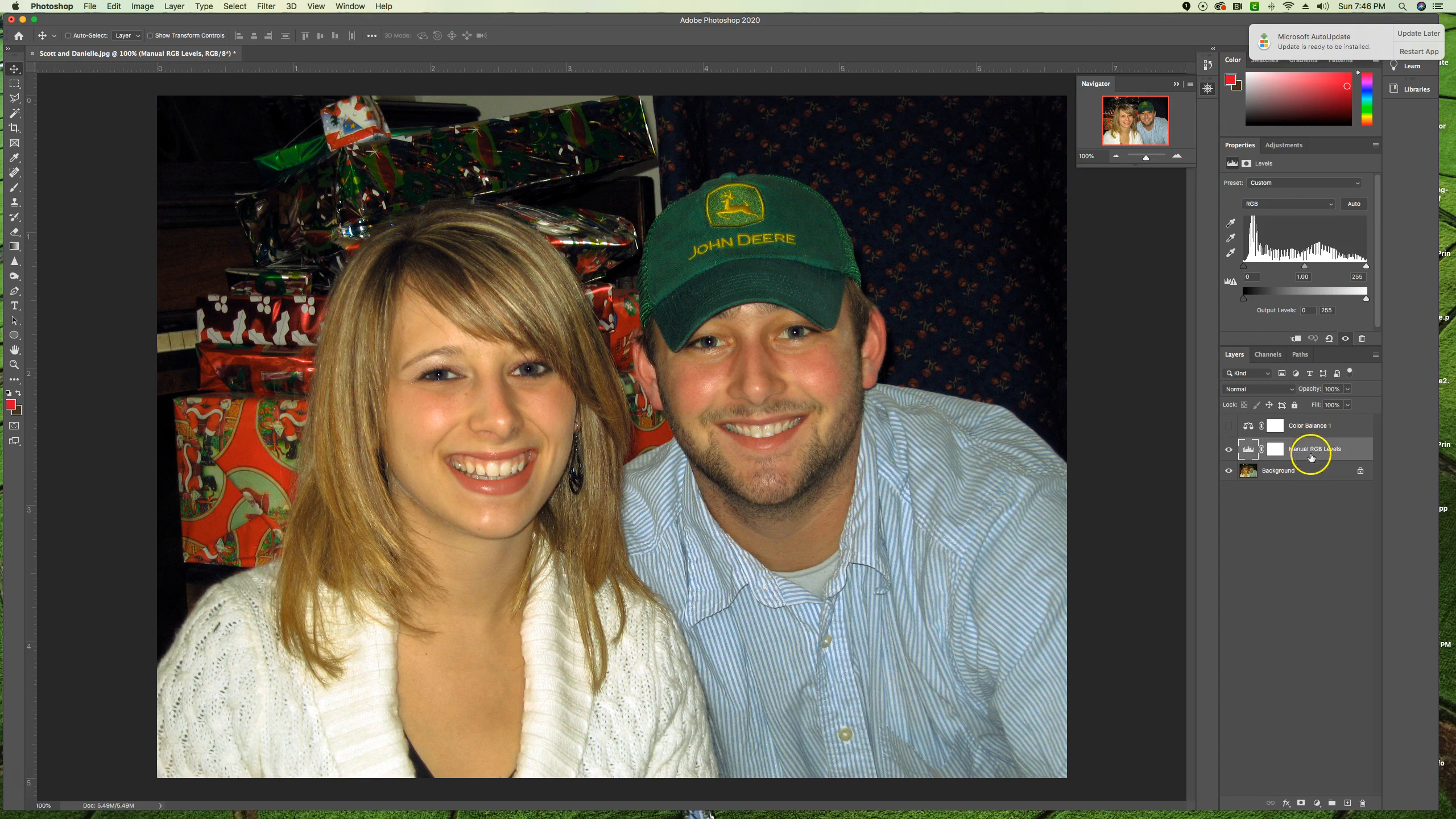
{"action": "left_click", "coordinate": [1289, 204]}
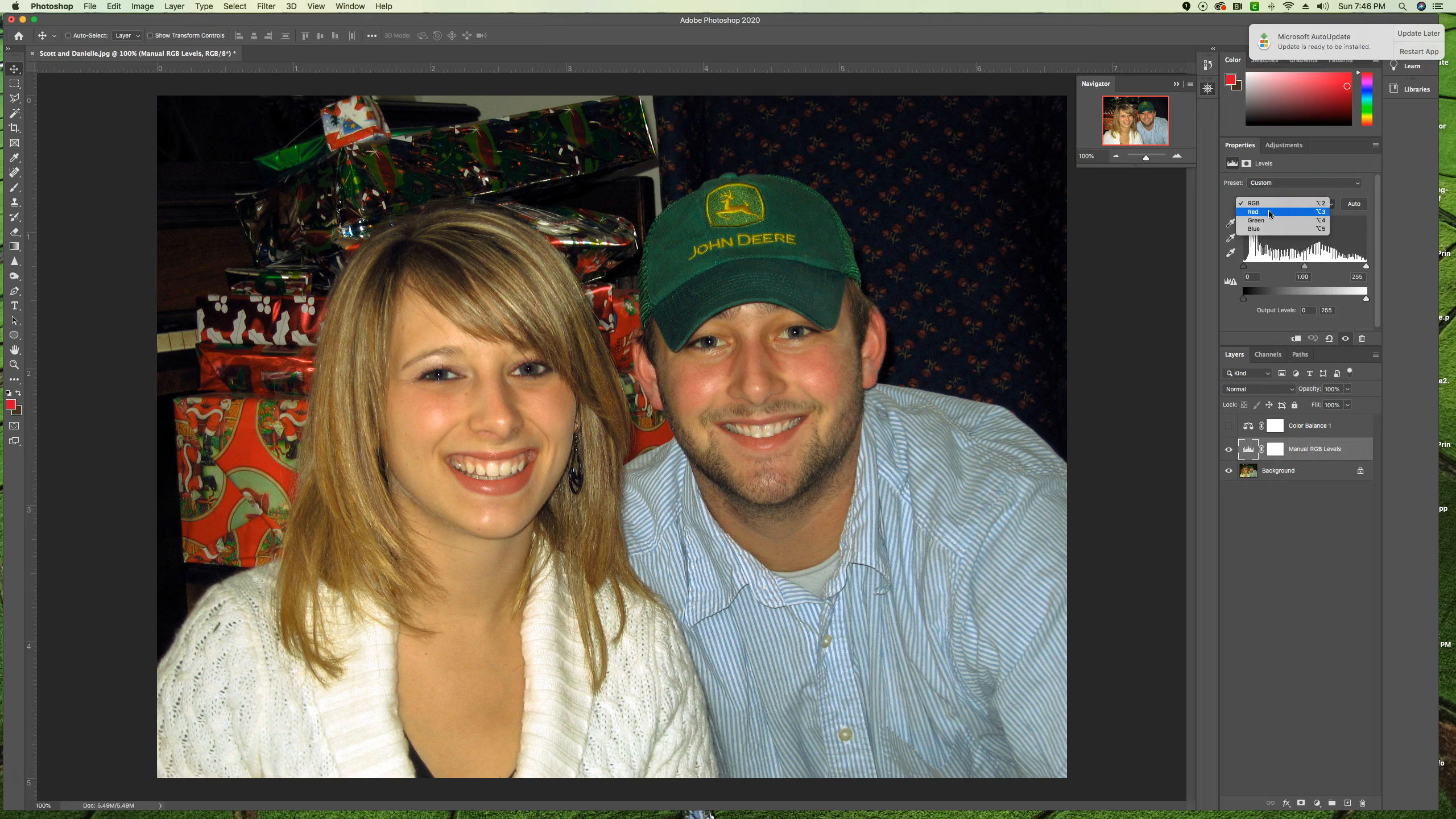
{"action": "left_click", "coordinate": [1287, 234]}
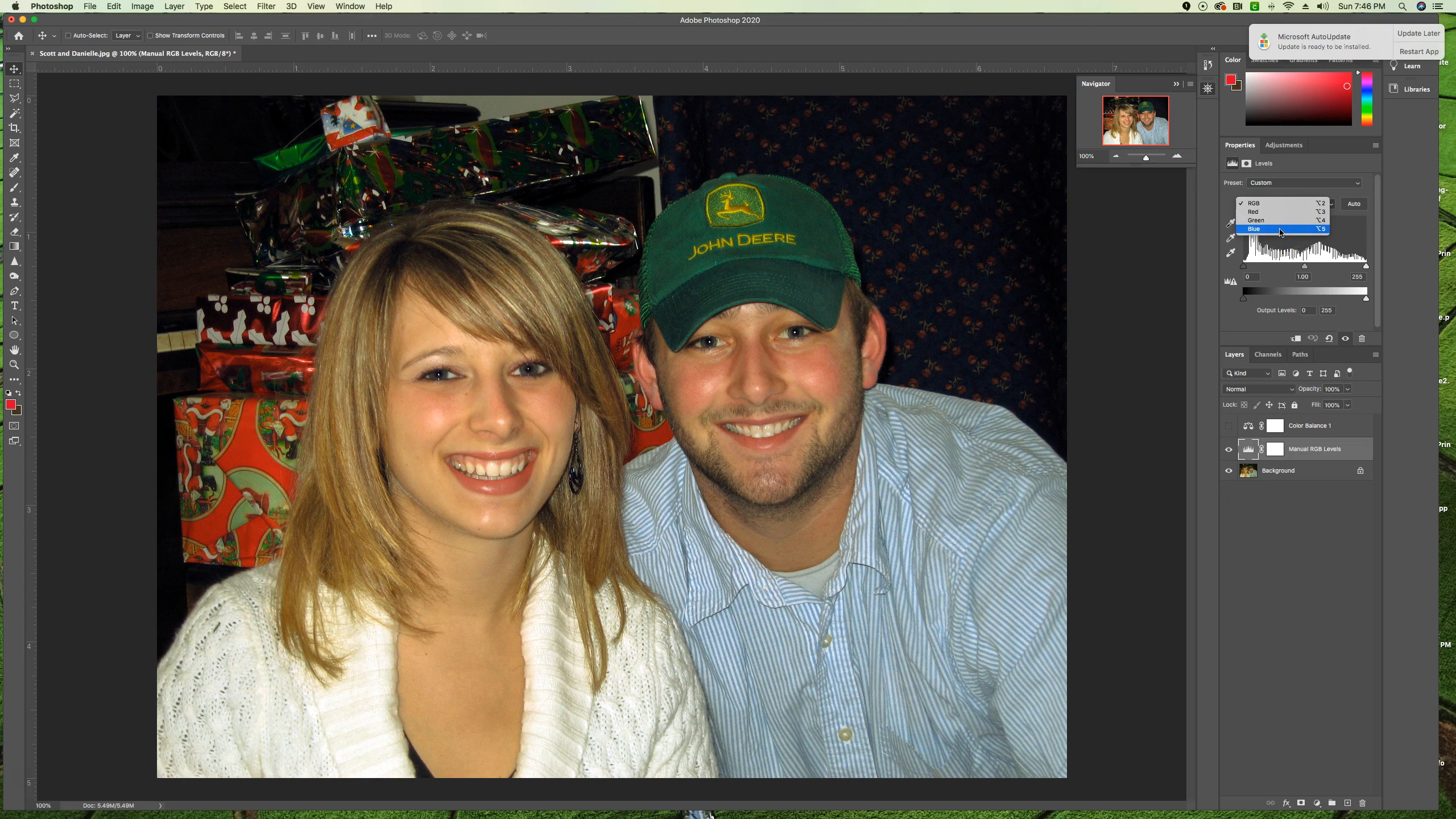
{"action": "left_click", "coordinate": [1284, 204]}
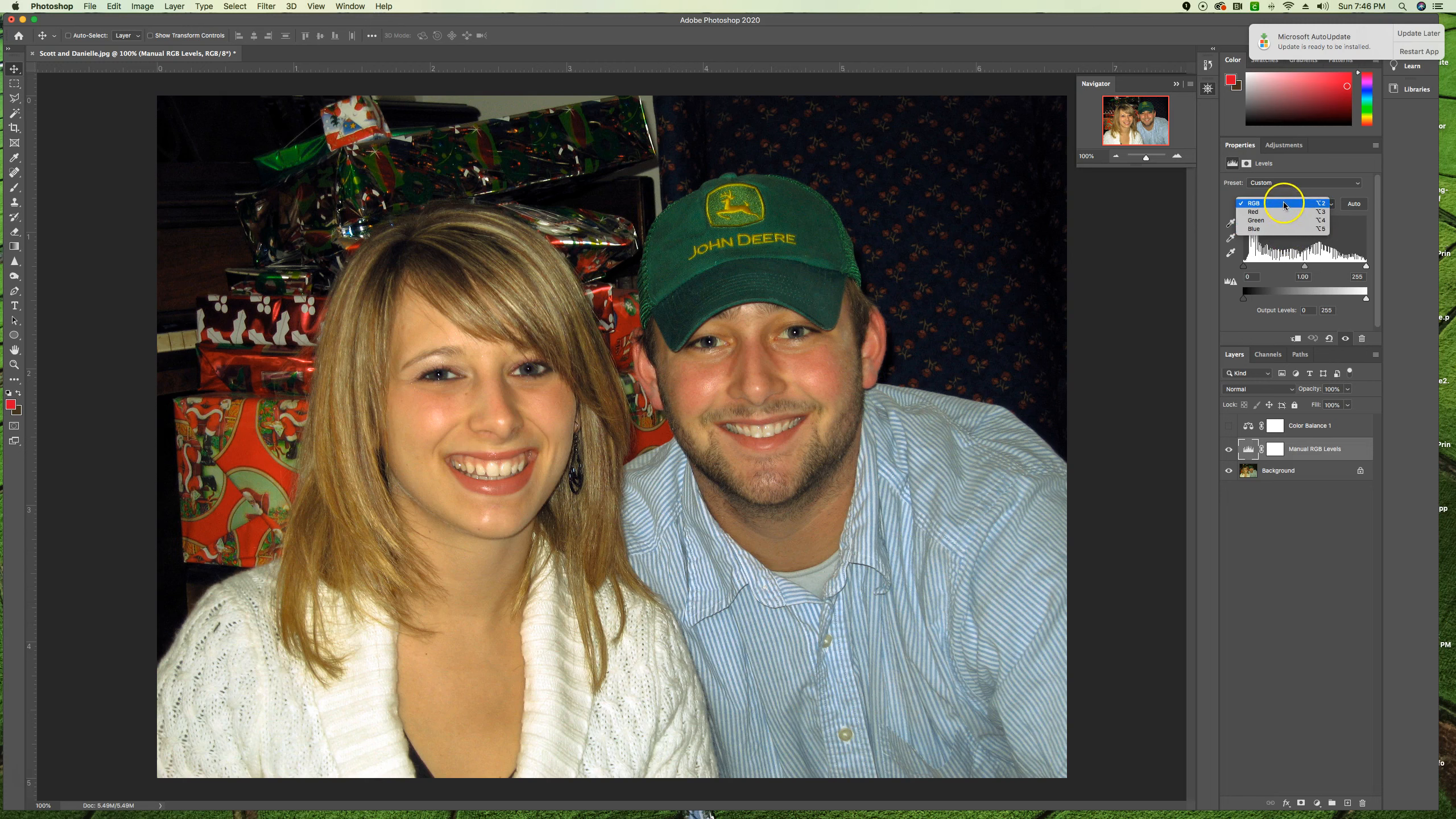
{"action": "left_click", "coordinate": [1284, 204]}
{"action": "left_click", "coordinate": [1264, 204]}
{"action": "left_click", "coordinate": [1125, 650]}
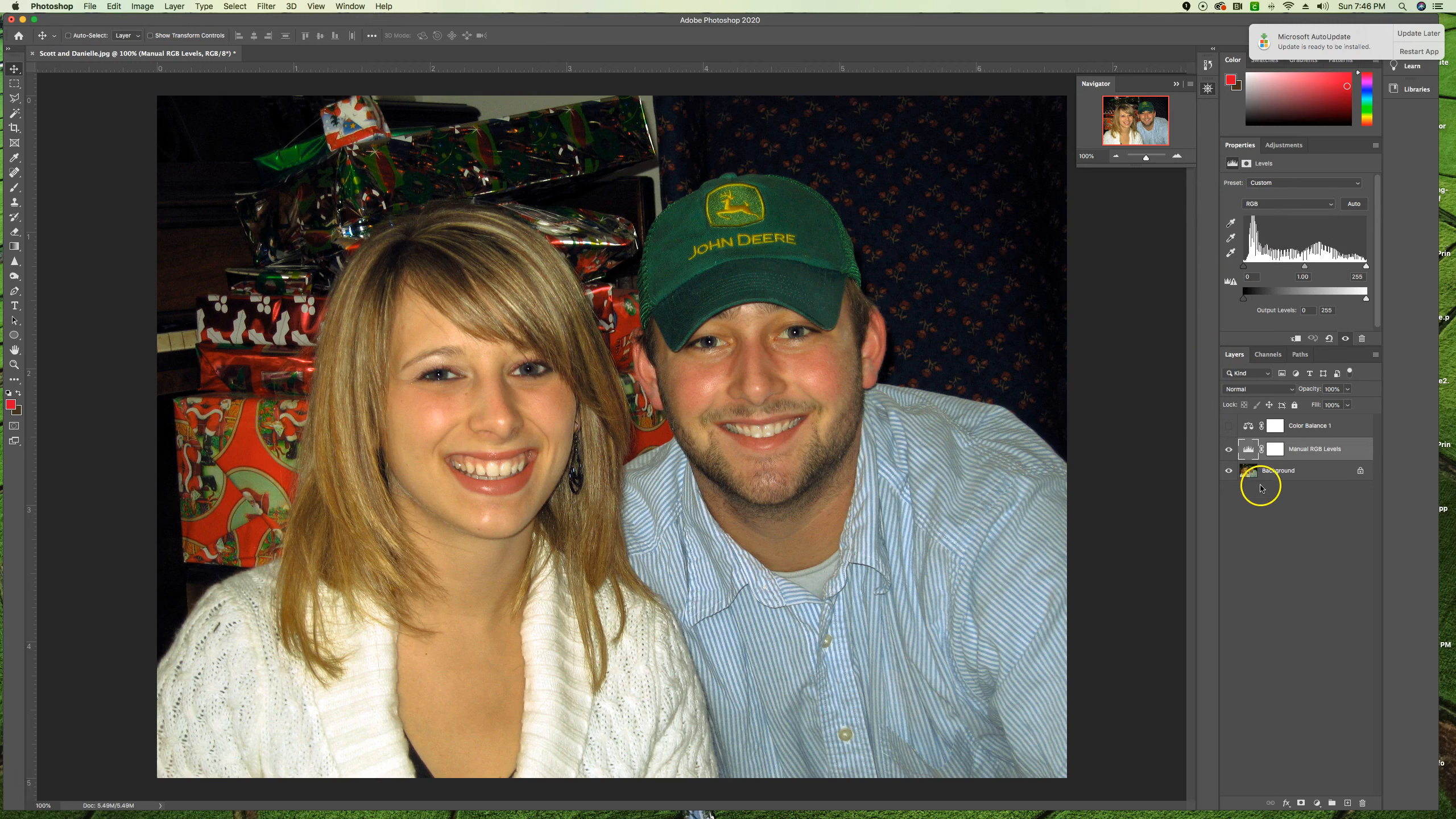
{"action": "left_click", "coordinate": [29, 778]}
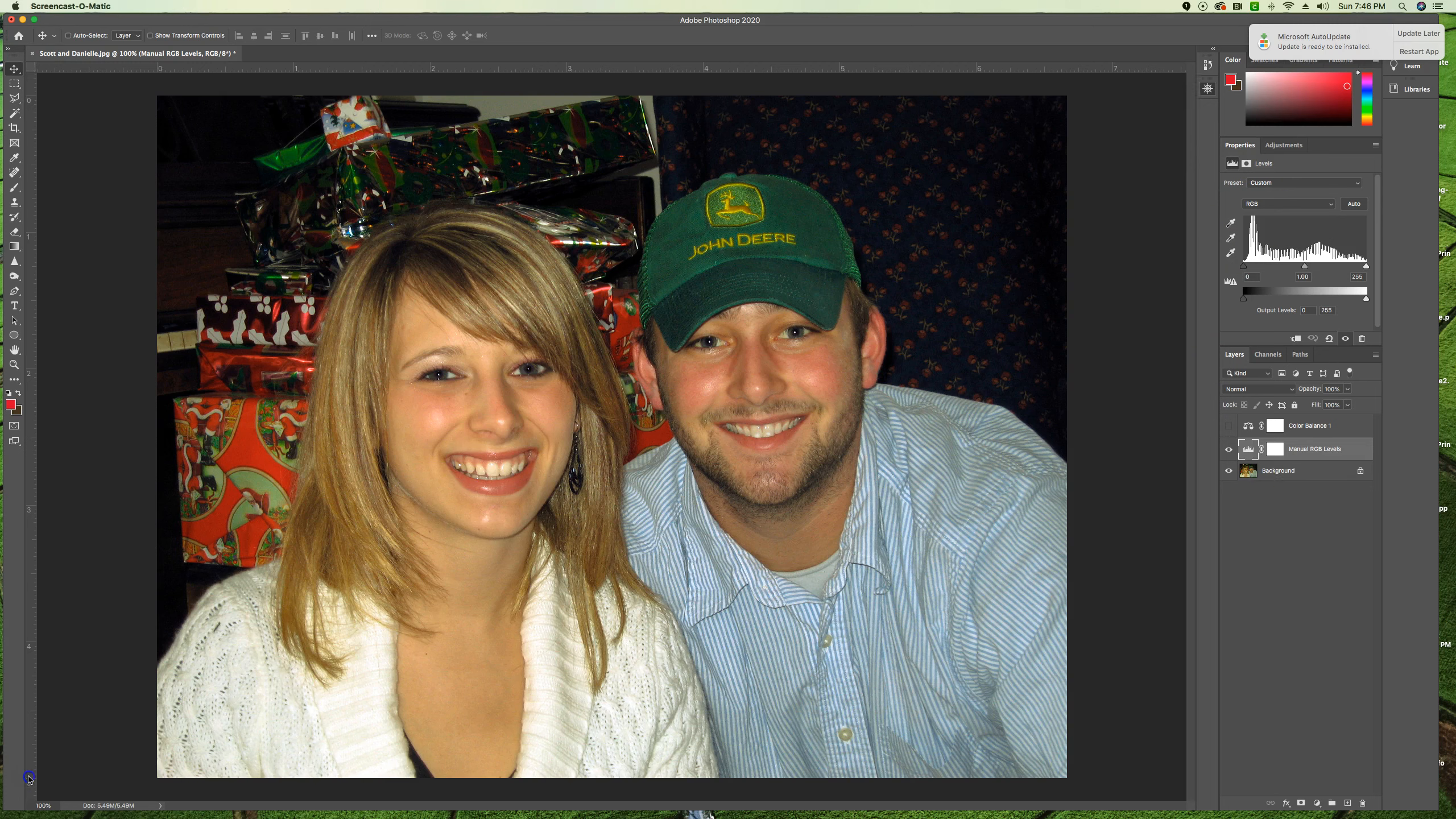